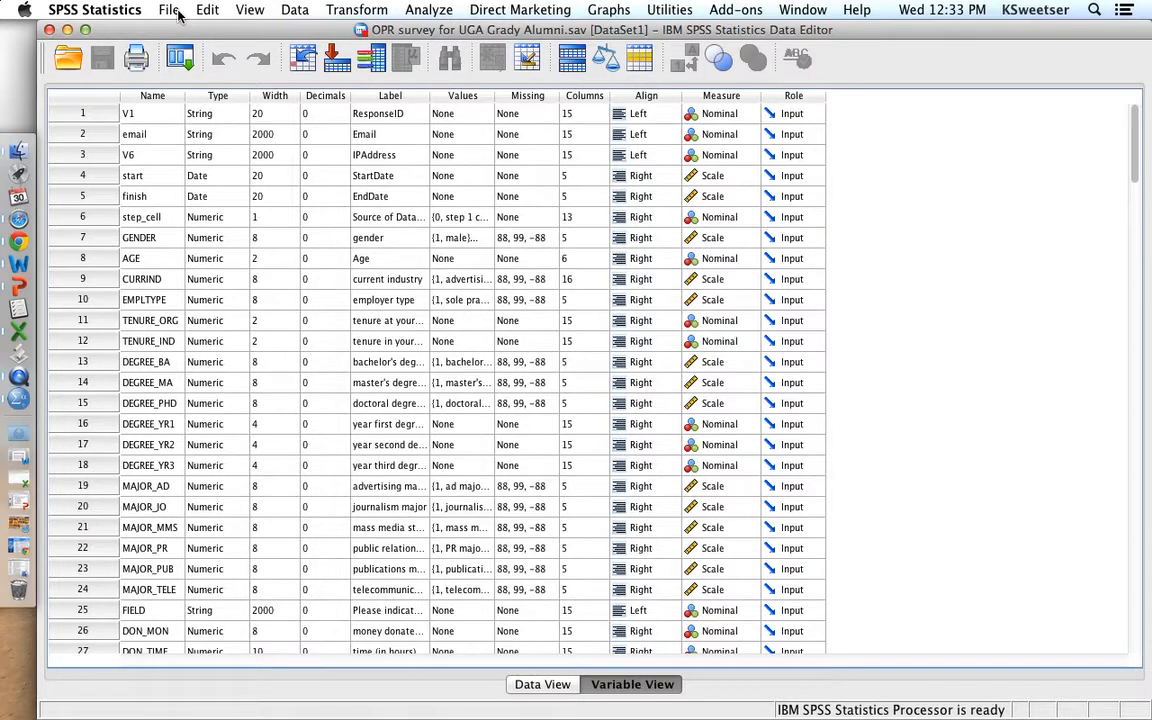
Open the program preferences and make sure the Viewer options display commands in the log
click(126, 9)
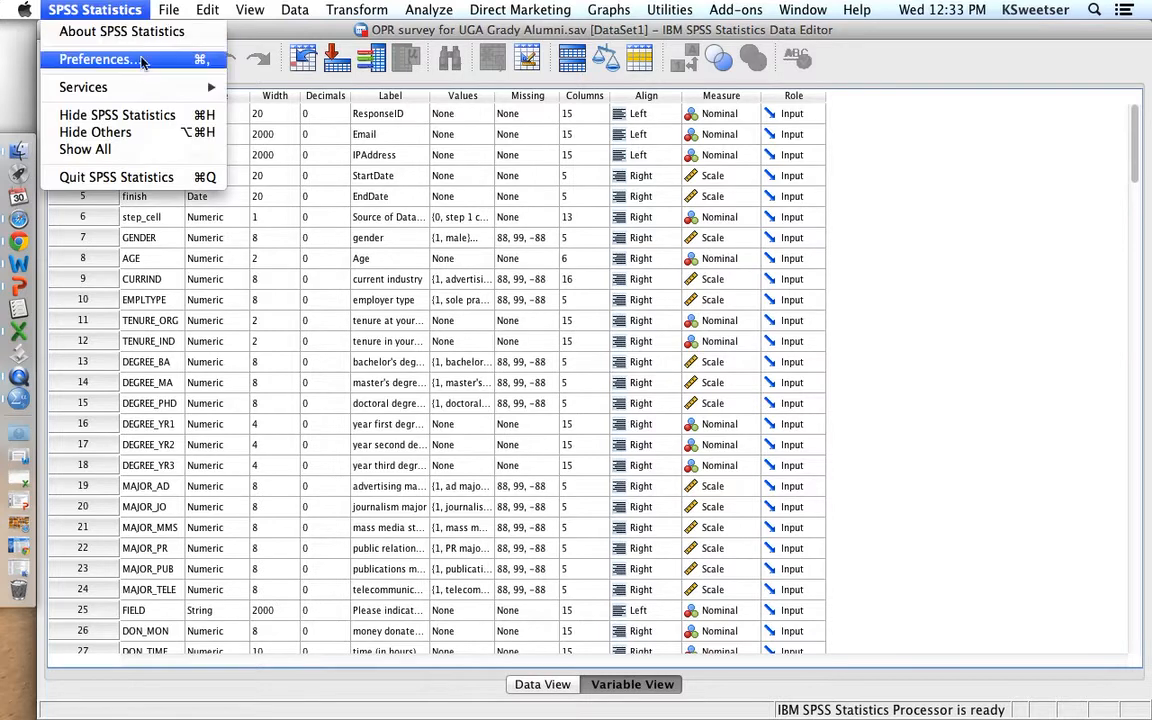
click(145, 62)
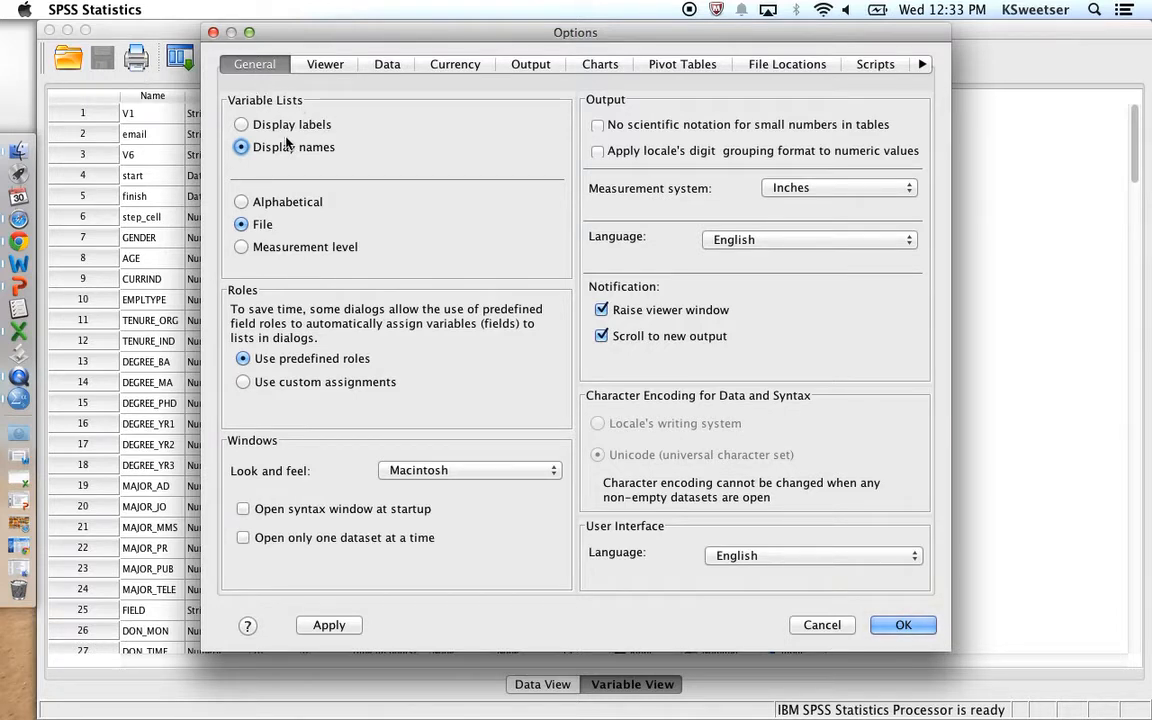
click(322, 64)
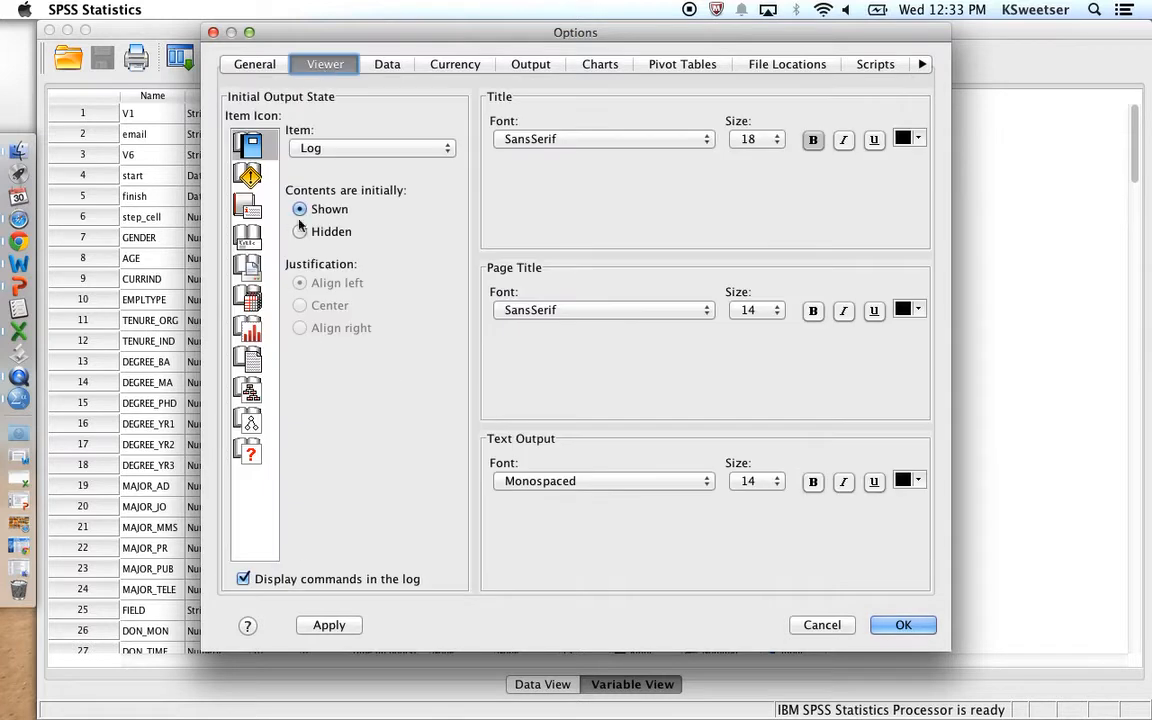
click(244, 579)
Have outline and pivot table output show variables as Names and Labels and values as Values and Labels, applying the options
click(540, 70)
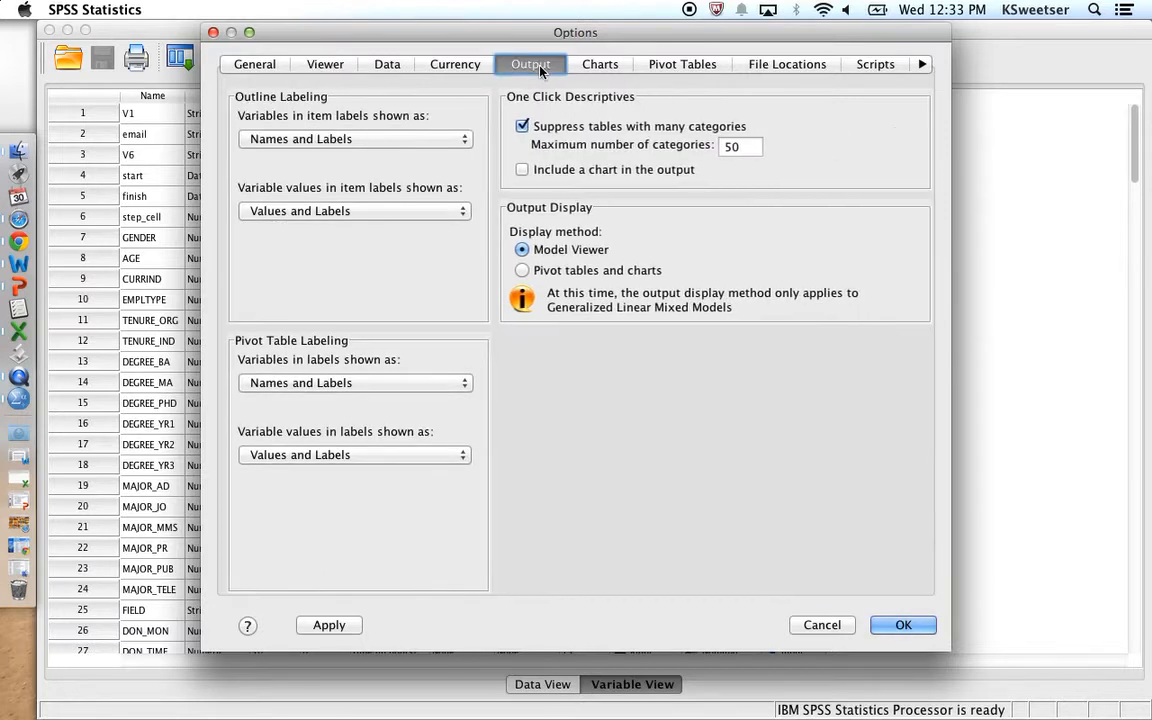
click(413, 146)
click(413, 148)
click(415, 211)
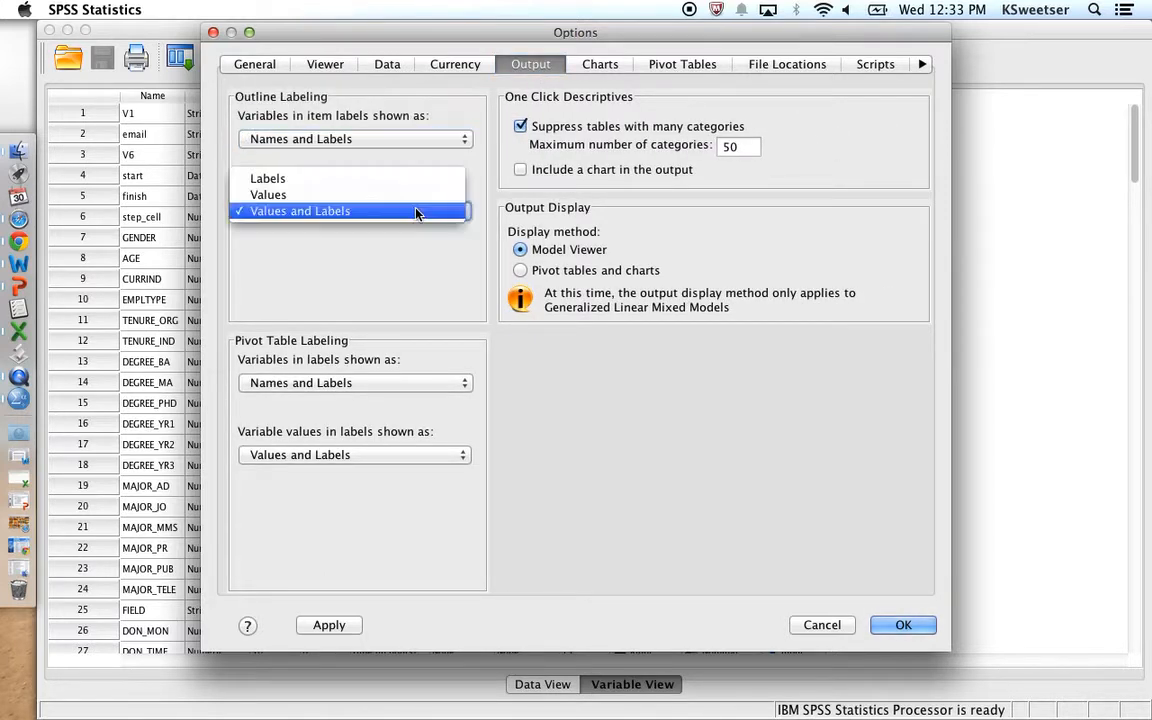
click(416, 213)
click(416, 388)
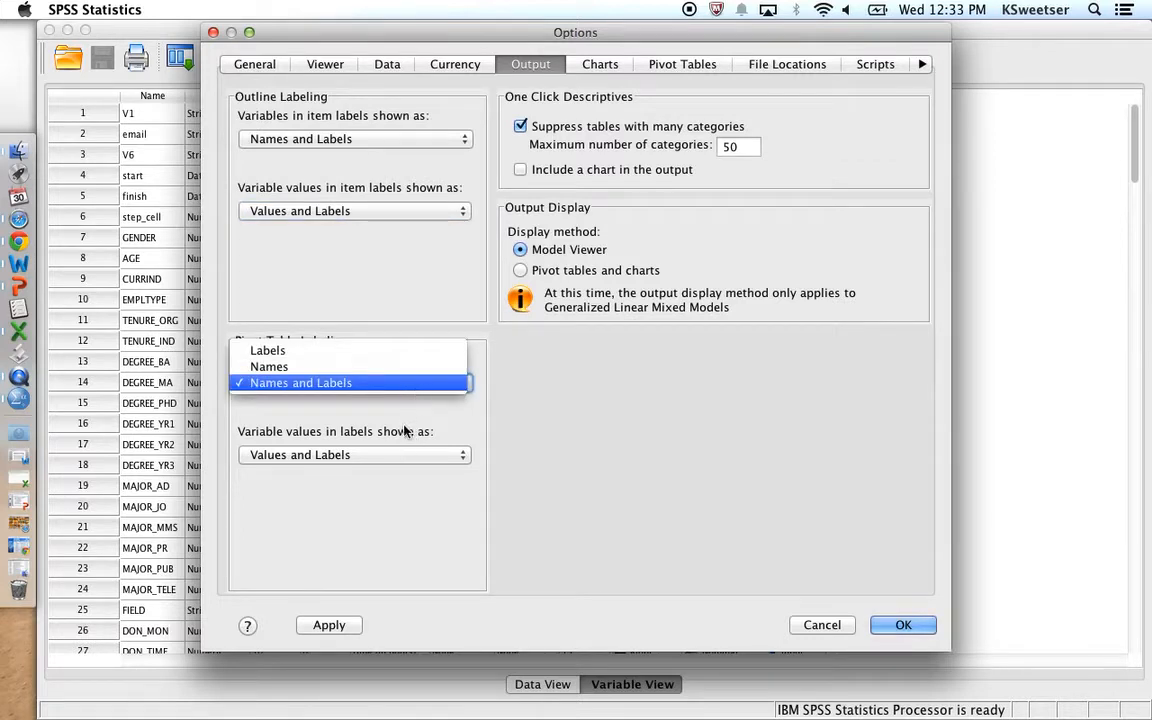
click(404, 434)
click(405, 463)
click(398, 457)
click(328, 624)
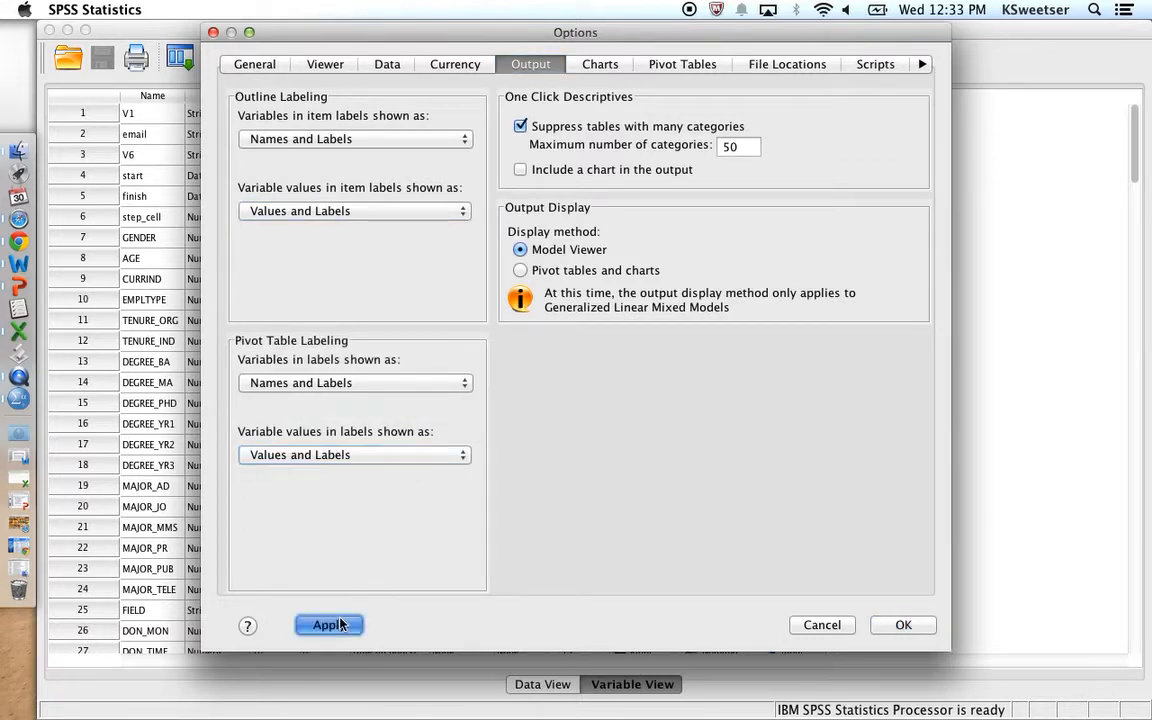
click(897, 626)
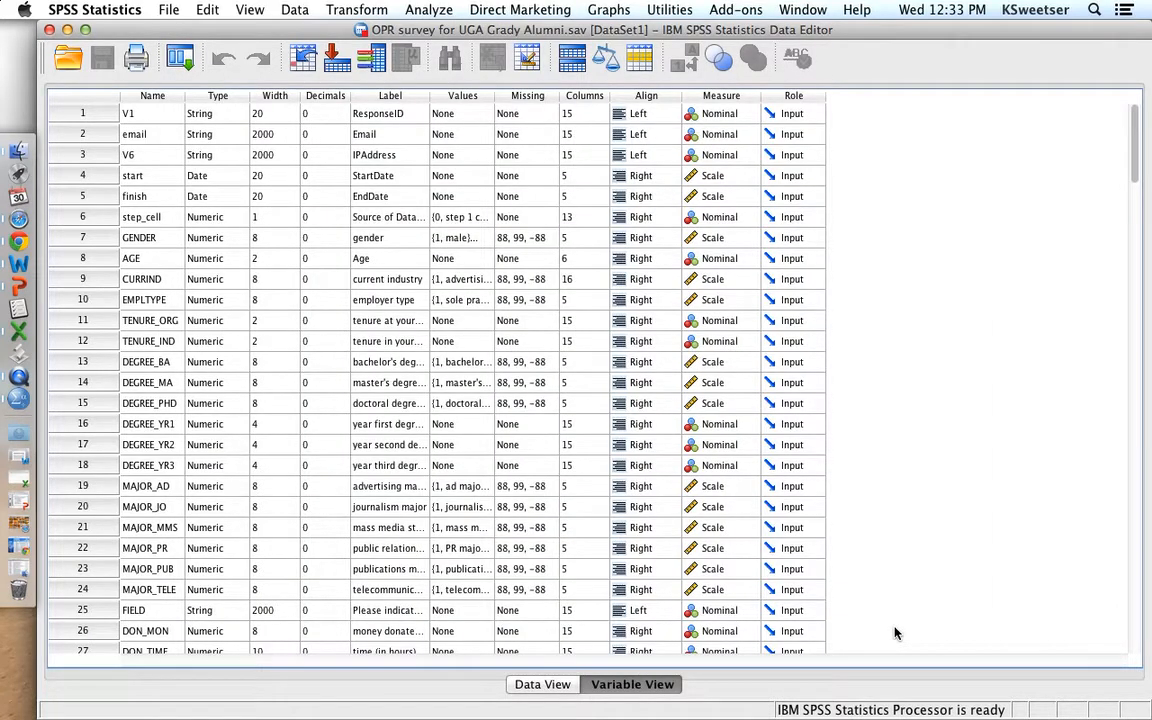
Save a copy of the dataset in the resources folder, named with the person's last and first name followed by _2
click(166, 10)
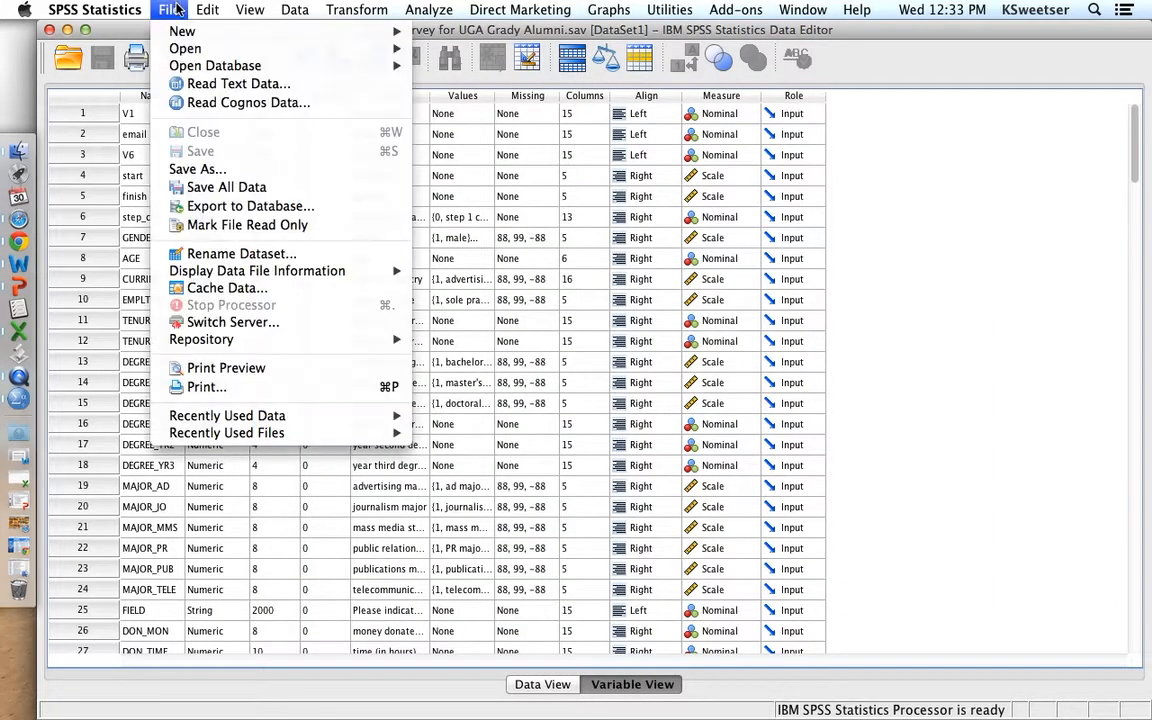
click(222, 176)
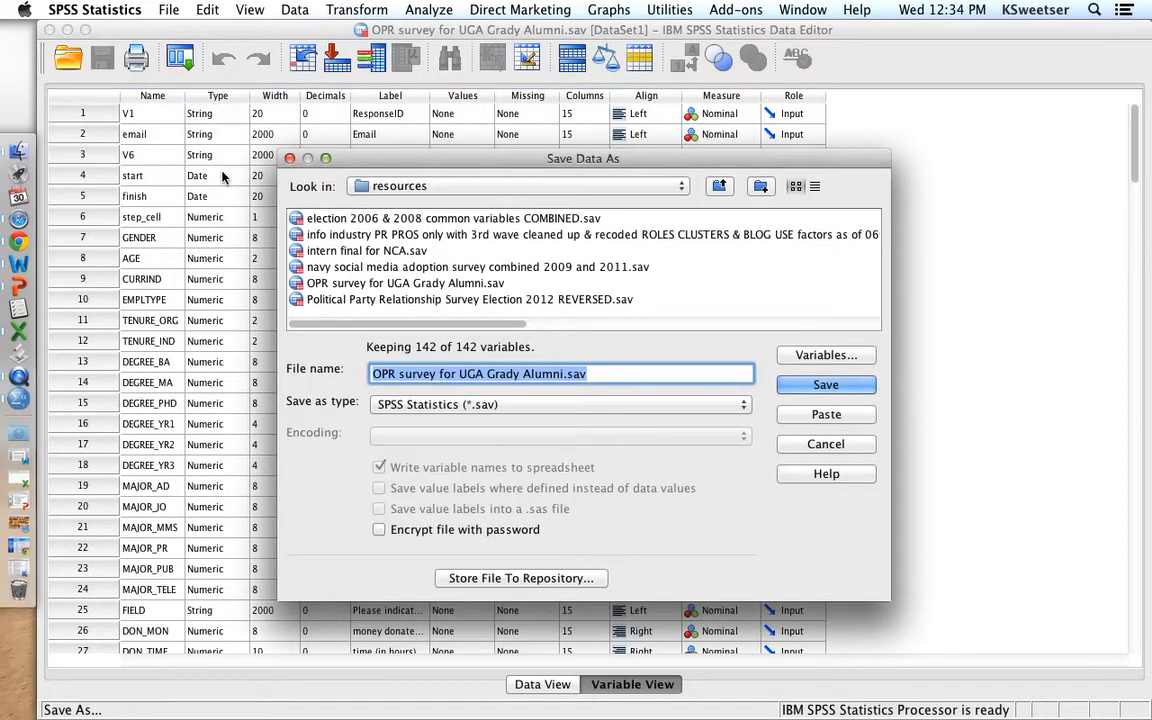
text(s)
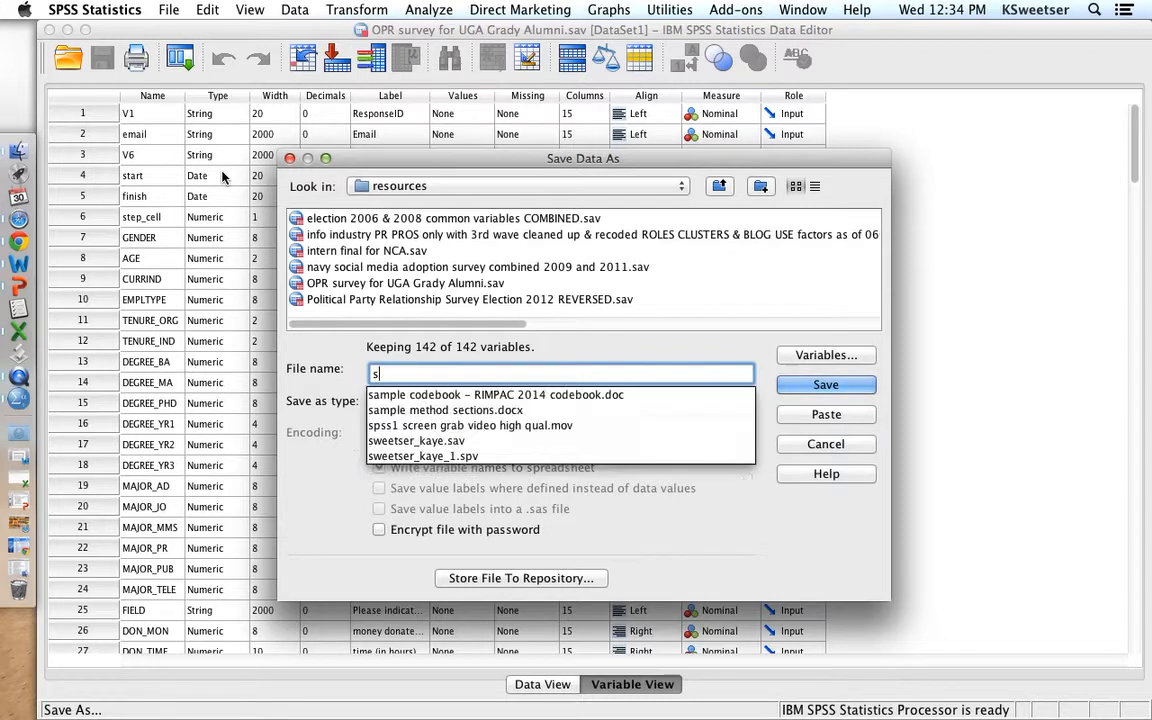
text(weetser_kaye)
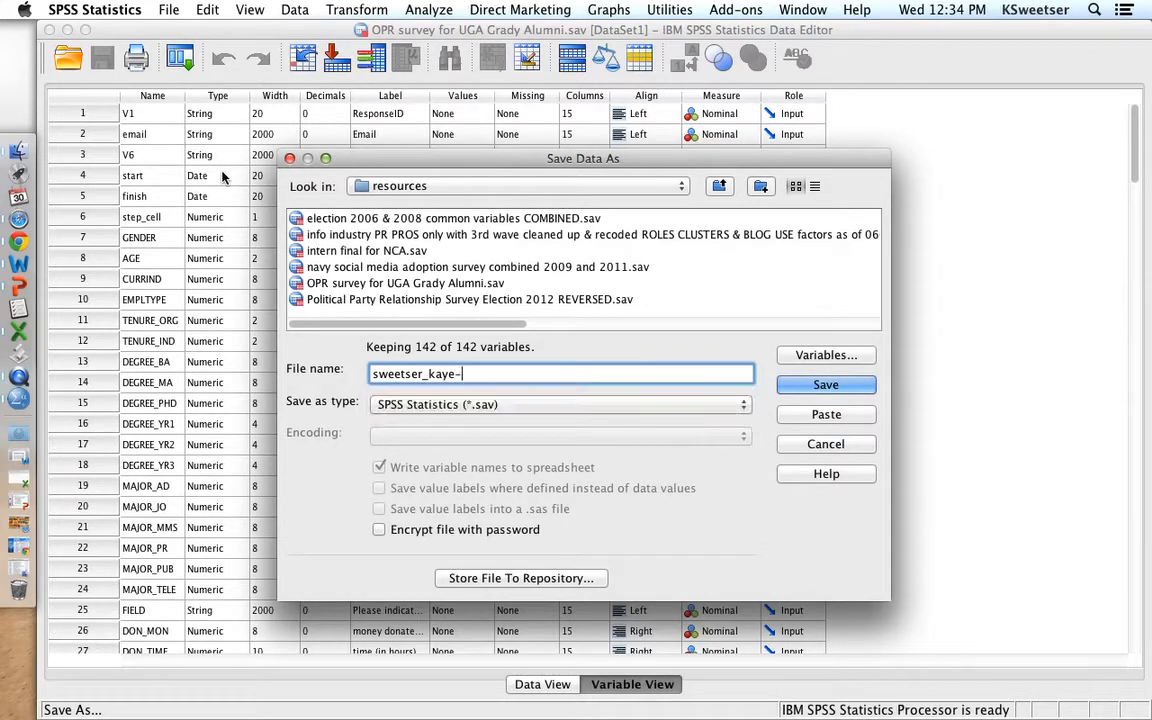
text(_2)
click(790, 387)
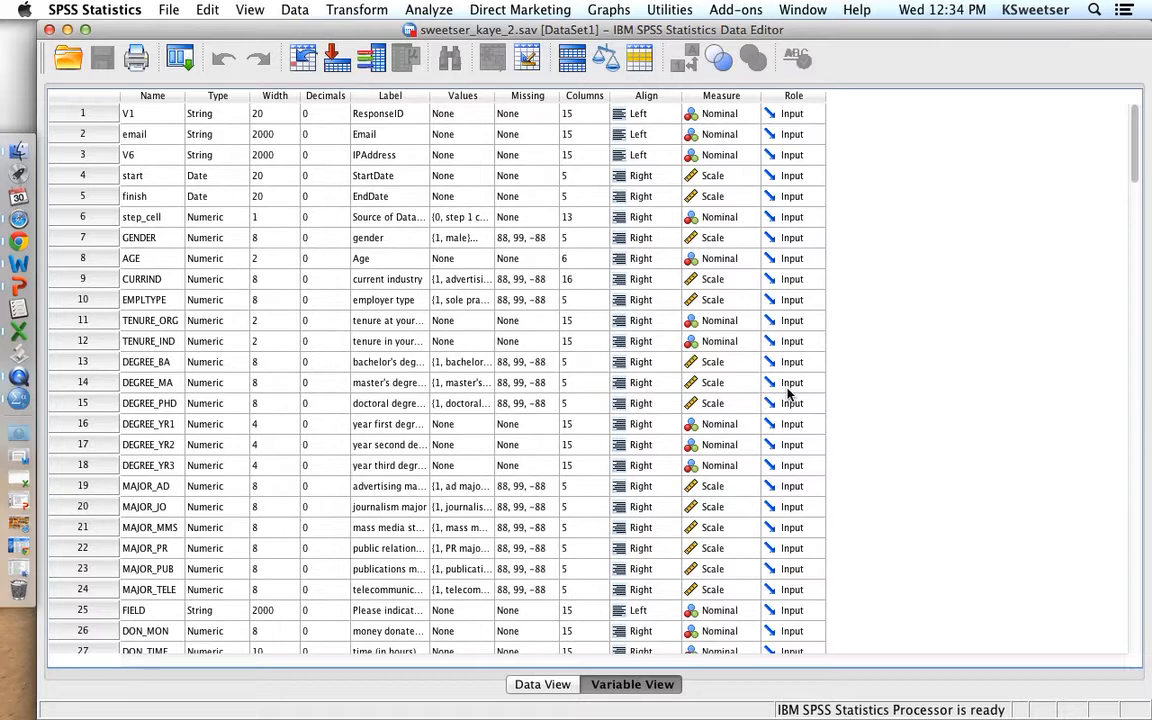
Start a Factor Analysis and add the variables ROLE1 through ROLE12 to it
click(788, 388)
click(356, 9)
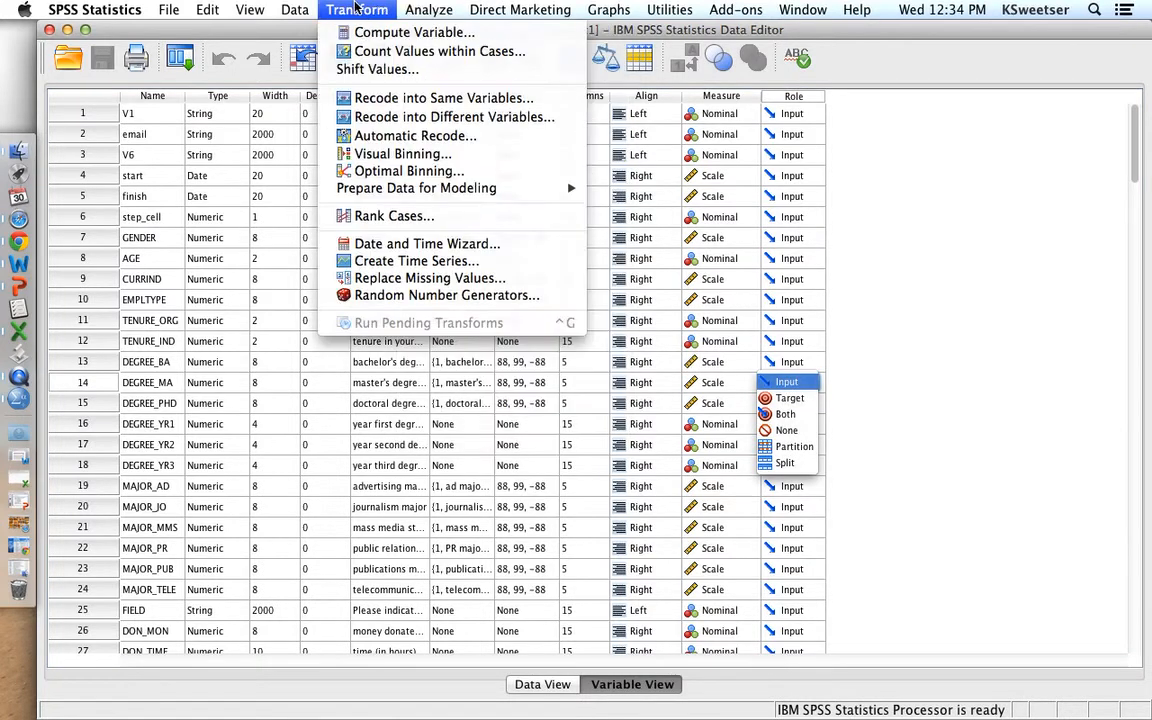
mouse_move(420, 12)
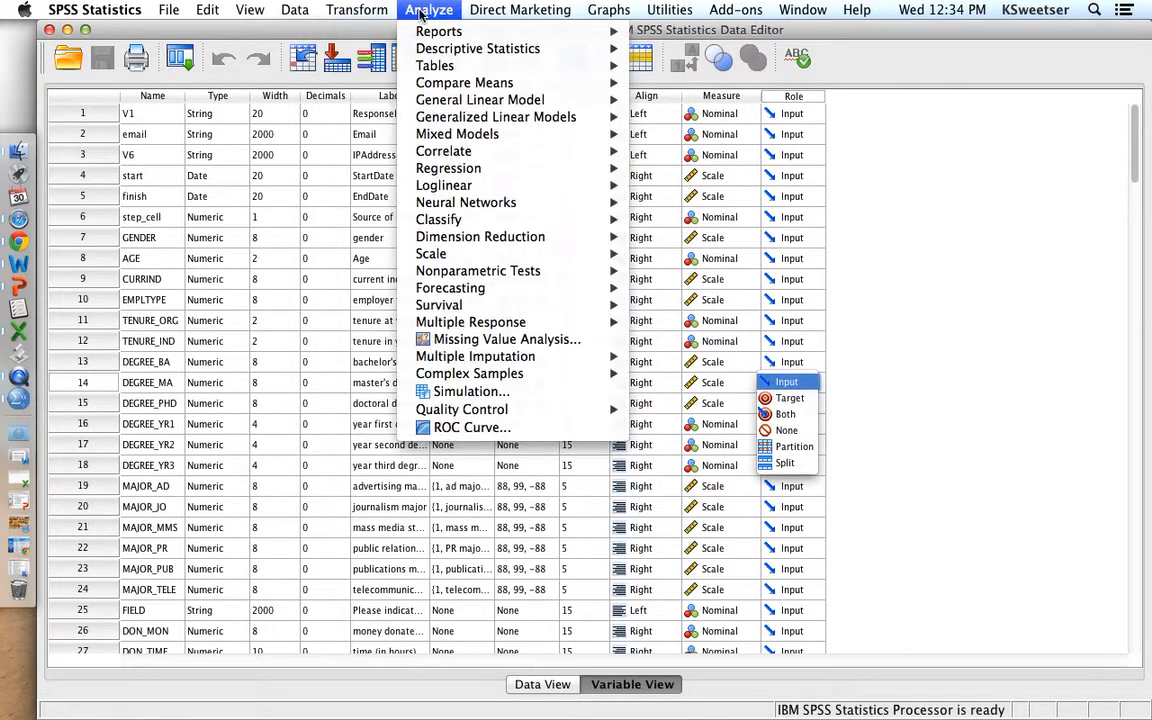
mouse_move(447, 240)
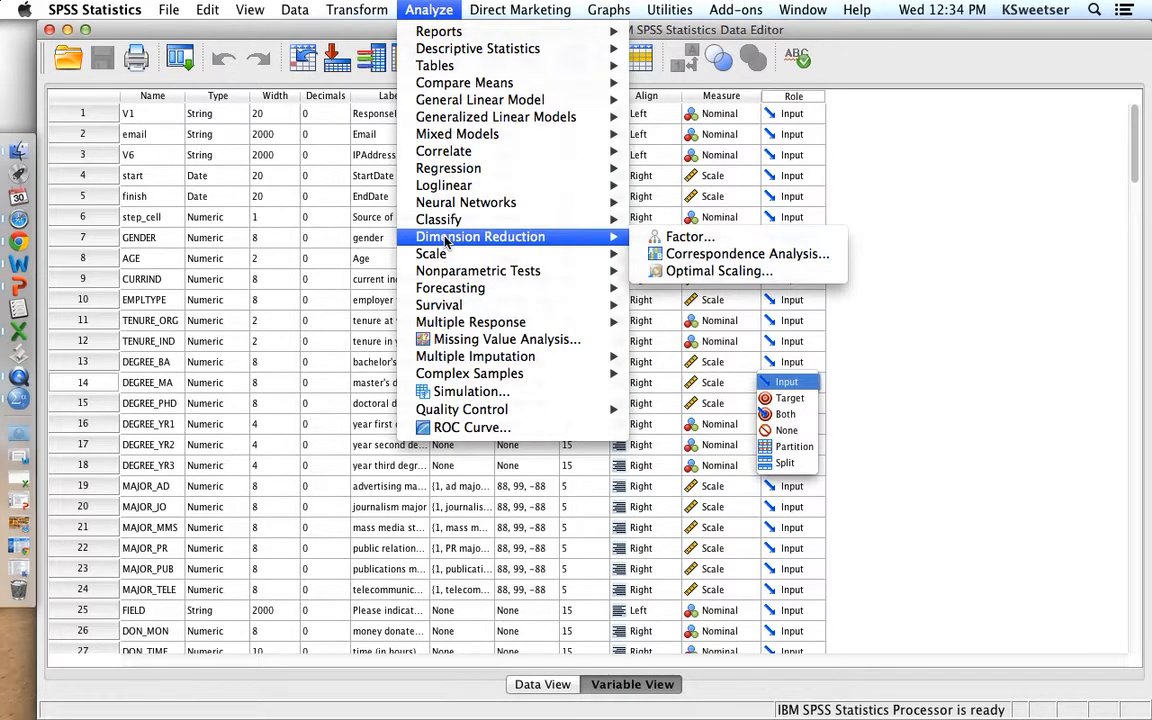
click(680, 237)
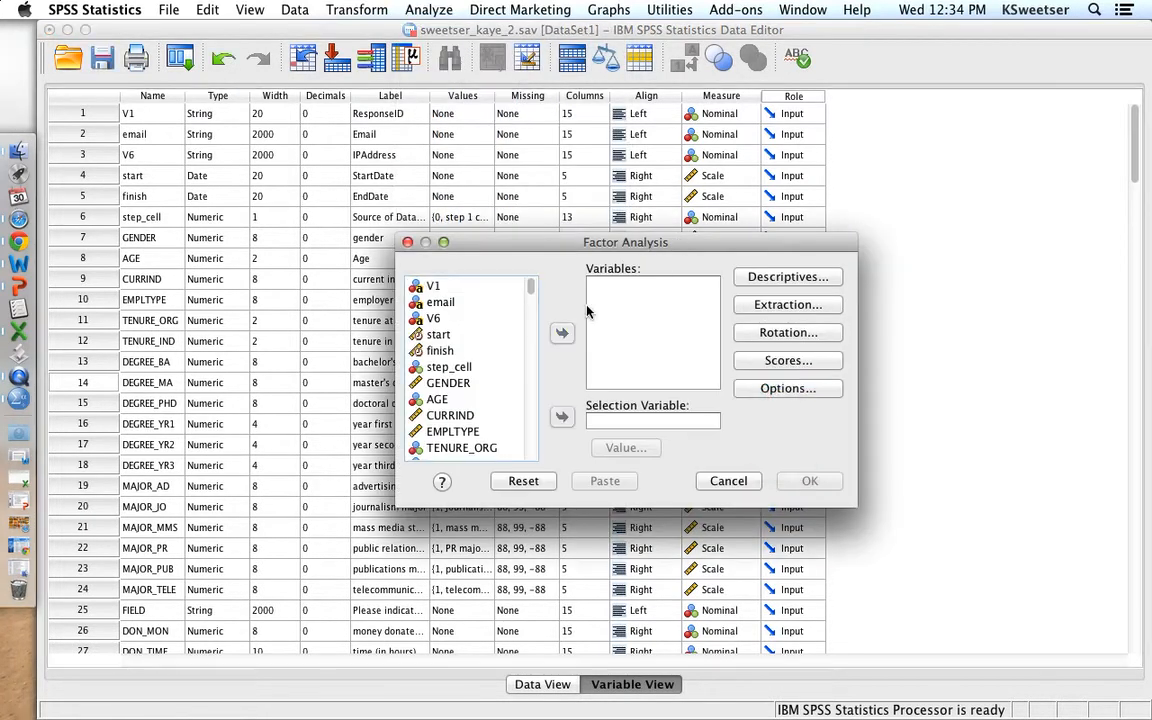
scroll(468, 400, down, 10)
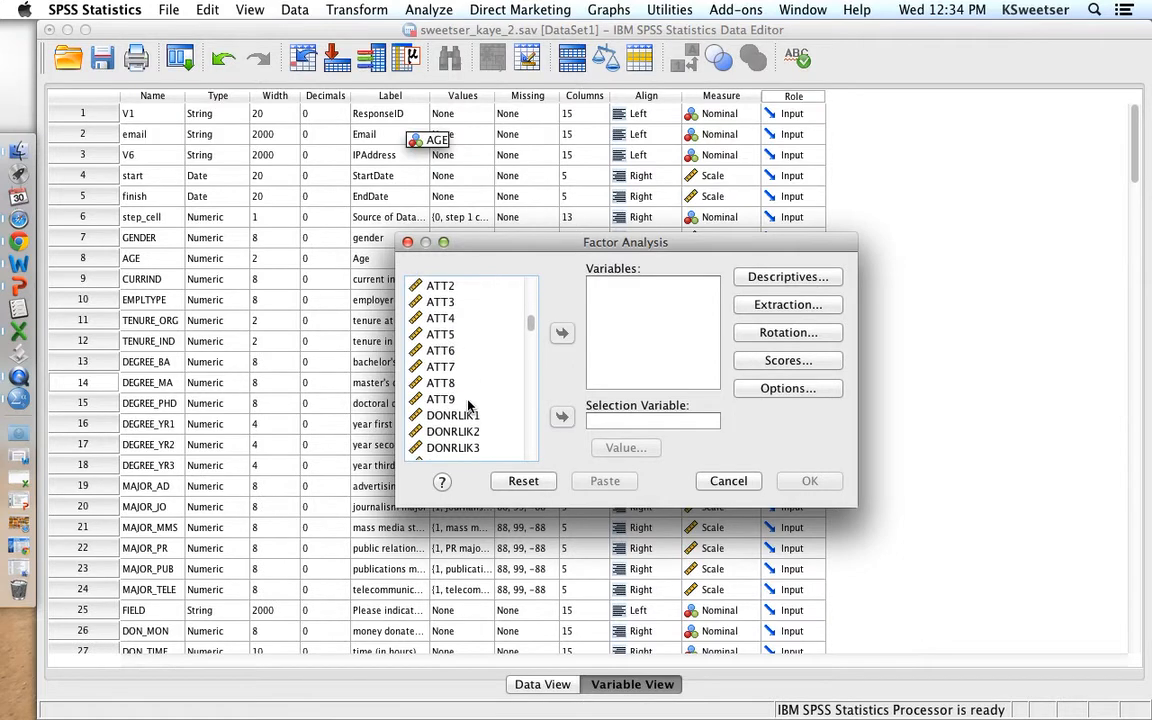
scroll(468, 403, down, 10)
scroll(468, 403, down, 8)
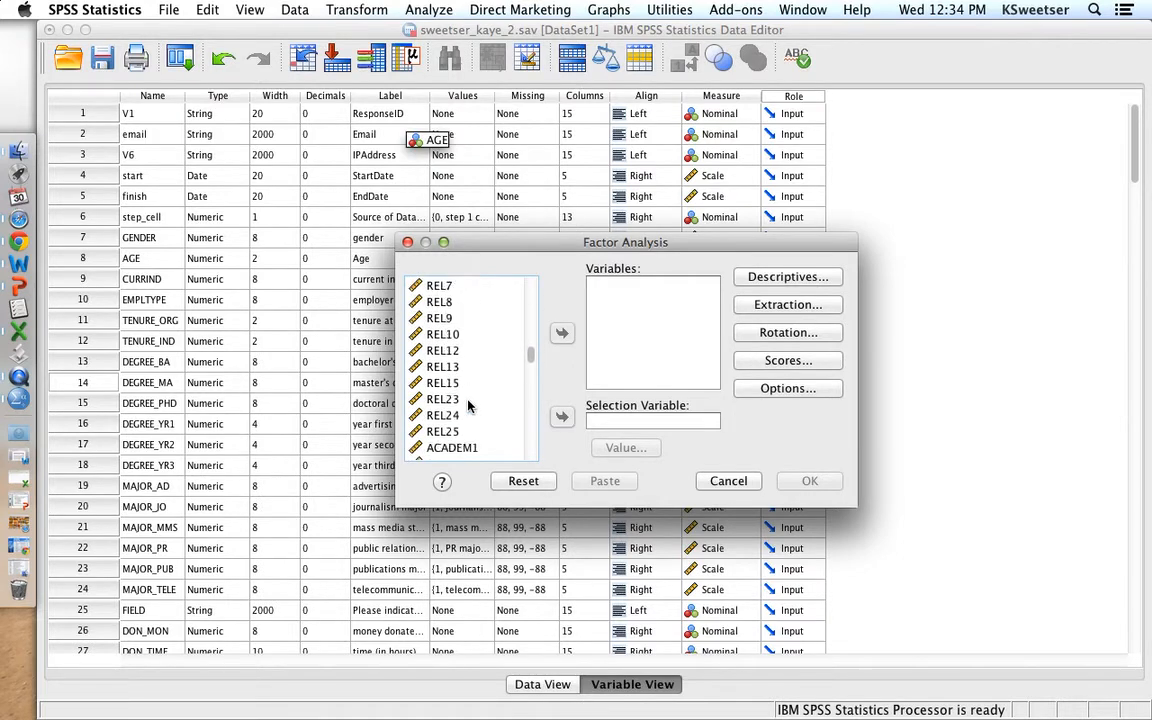
scroll(468, 403, down, 12)
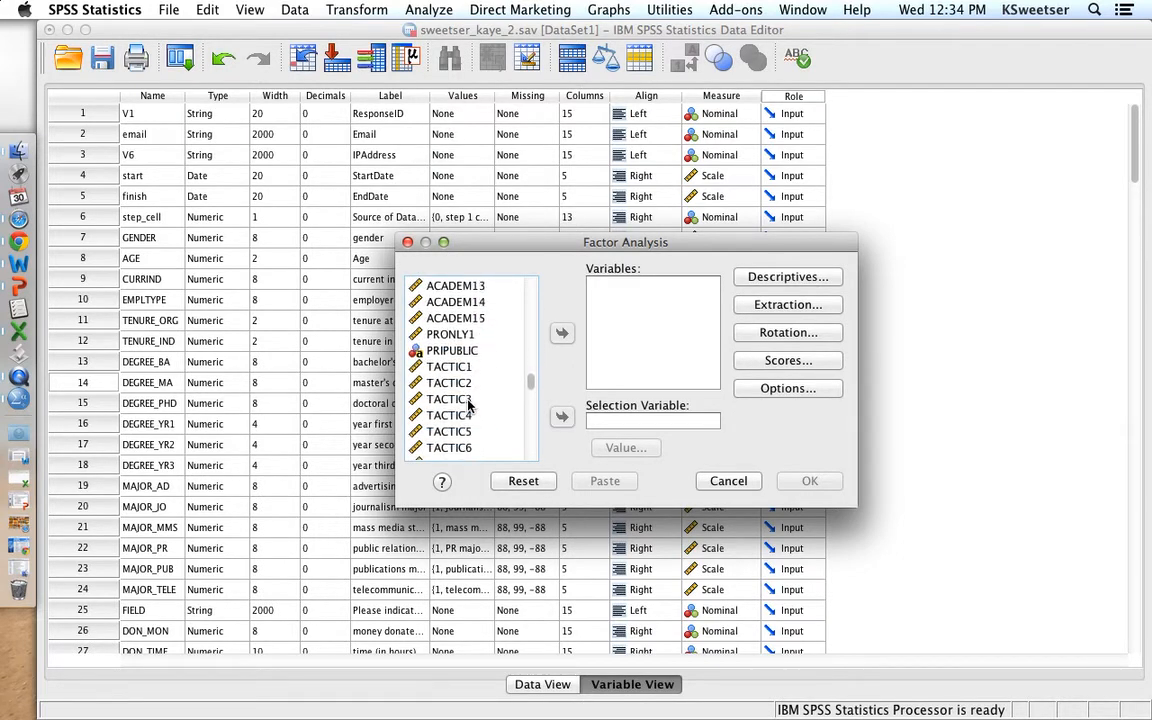
scroll(468, 403, down, 10)
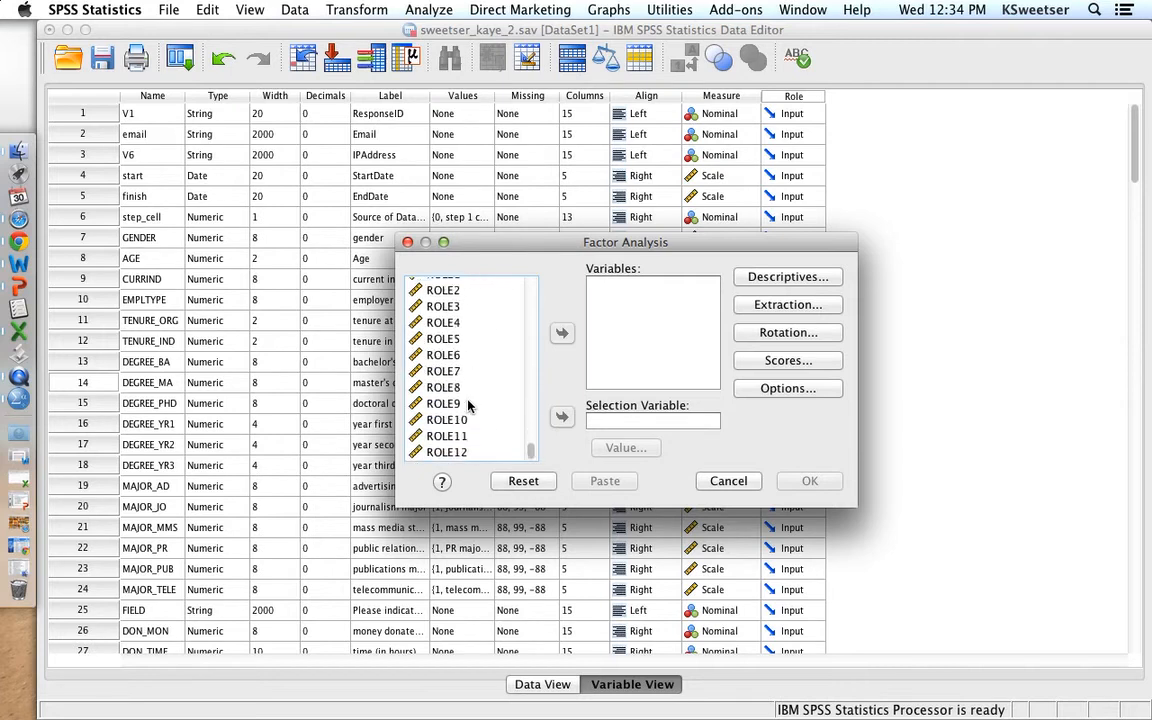
click(446, 455)
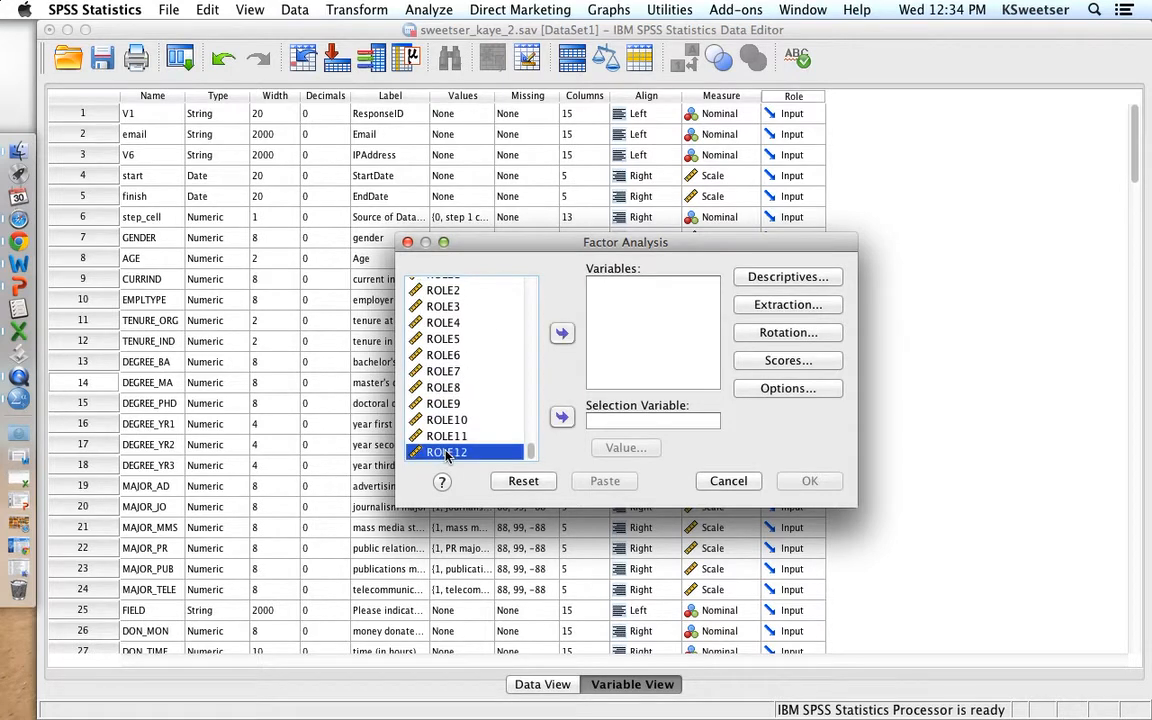
scroll(446, 455, up, 1)
shift+click(447, 291)
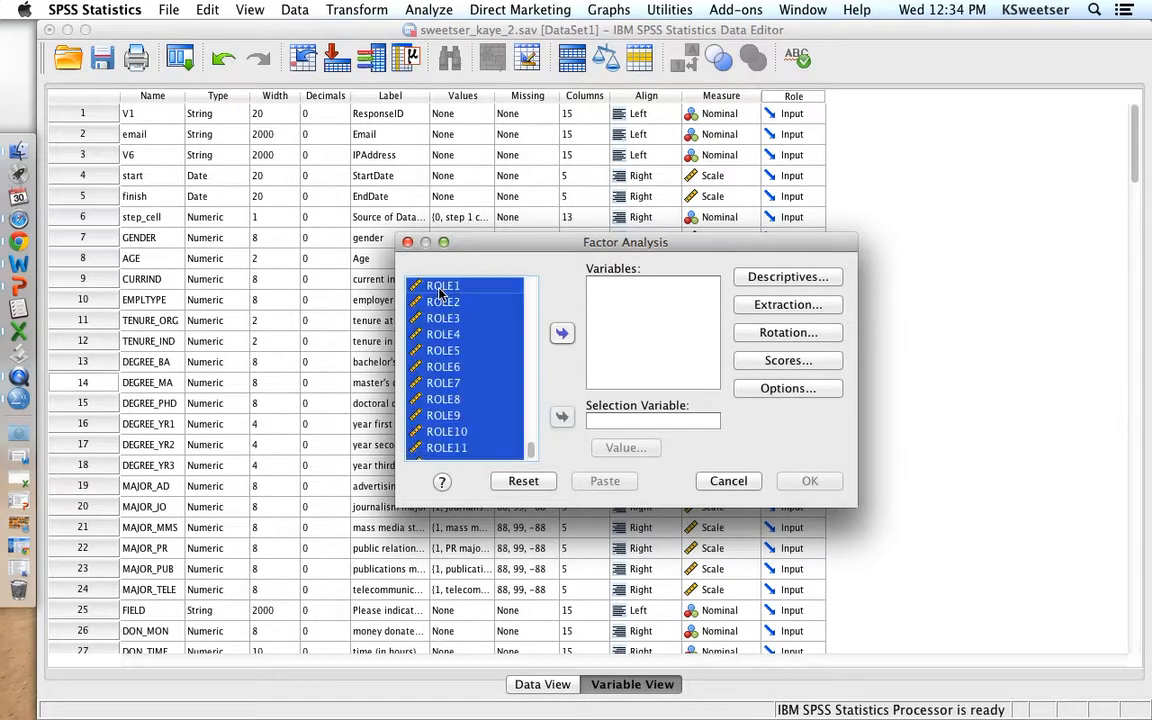
click(562, 333)
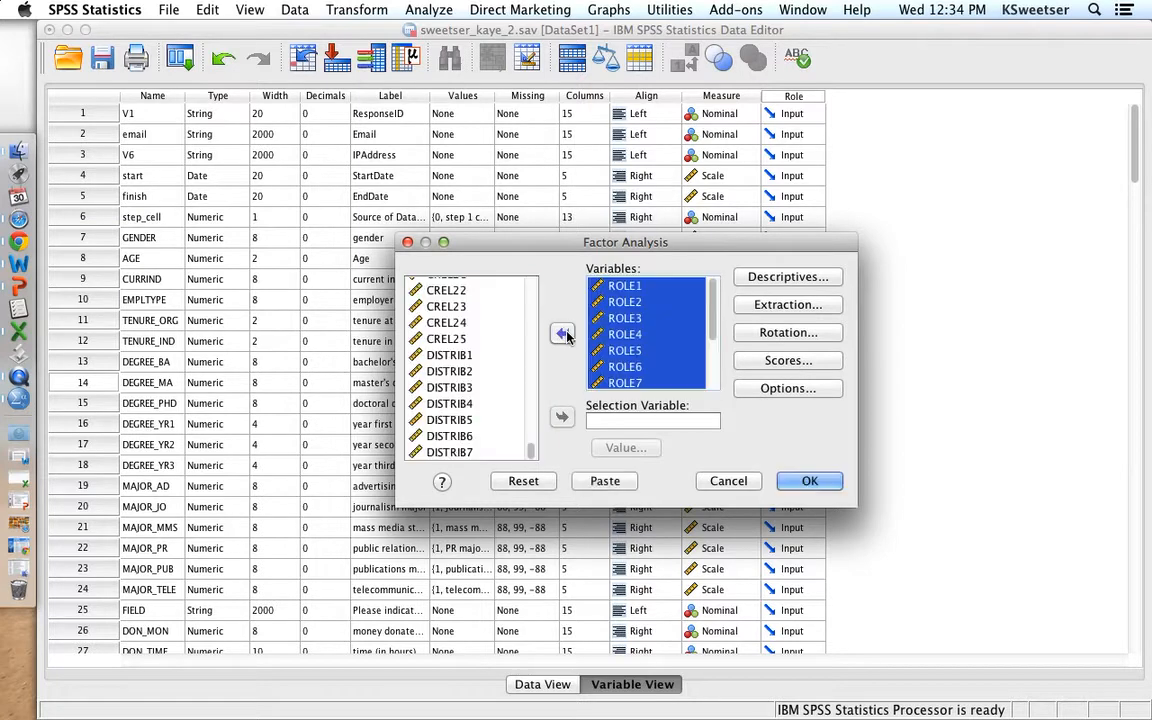
Review the factor analysis descriptives and extraction settings, keeping the Principal components method based on eigenvalues greater than 1
click(778, 277)
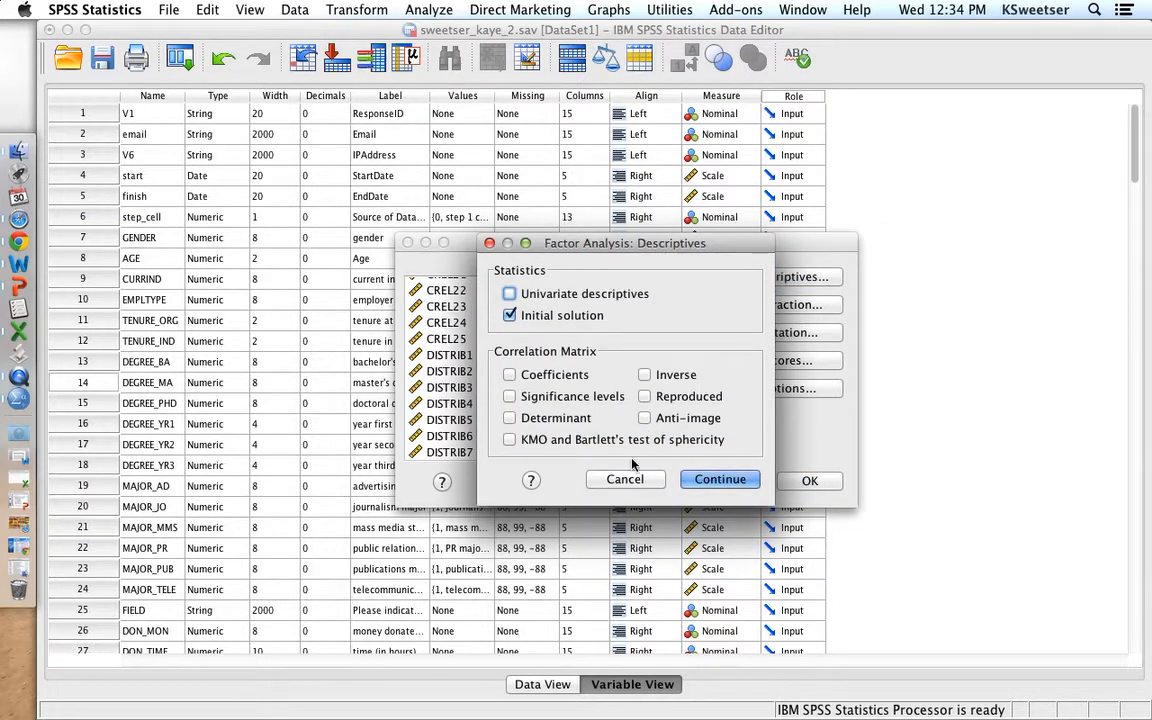
key(Return)
click(790, 306)
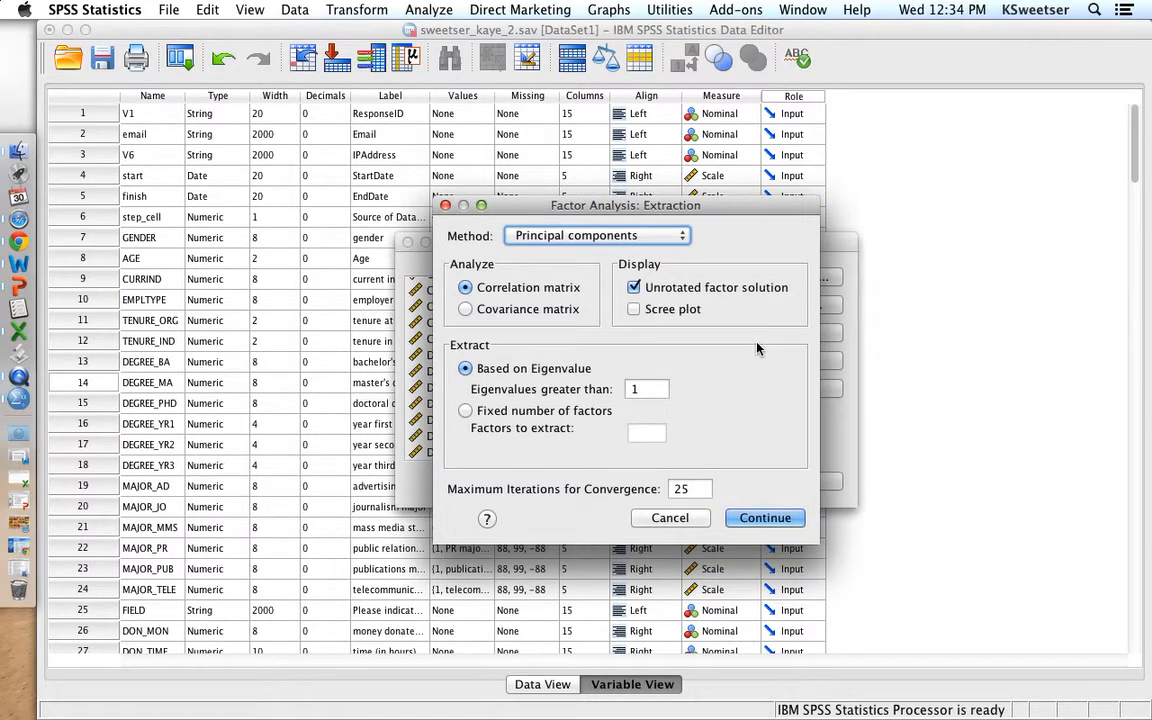
click(596, 235)
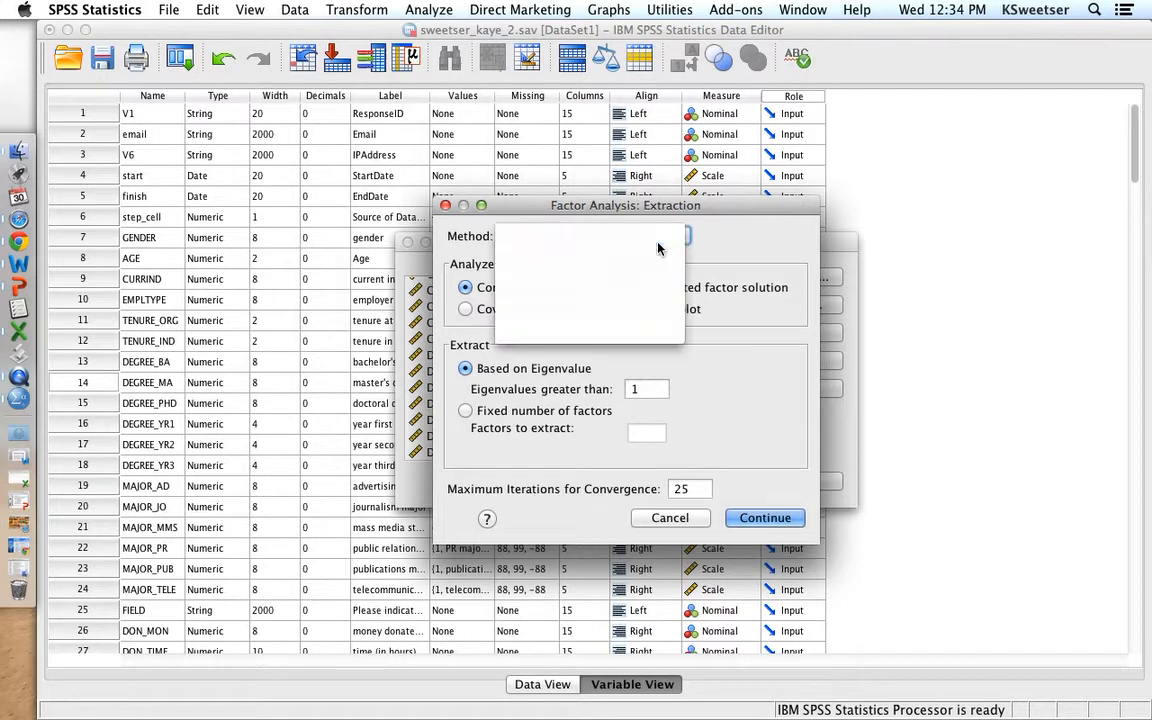
click(733, 247)
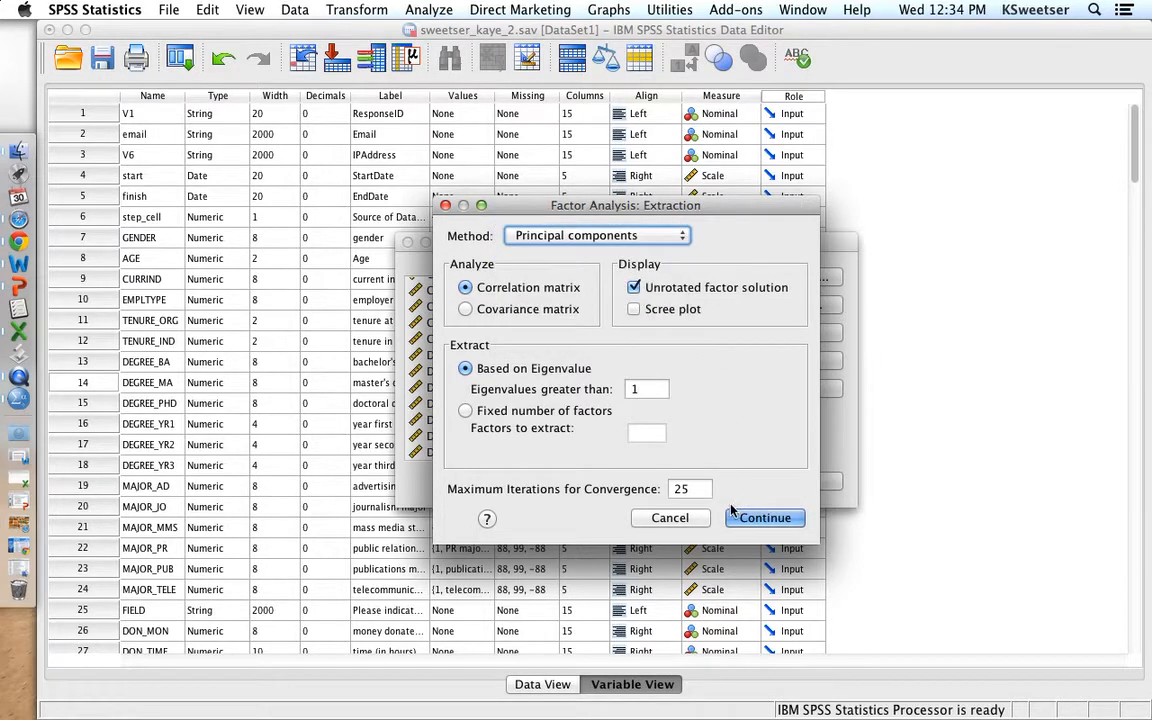
click(672, 517)
Set the rotation method of the factor analysis to Varimax with the rotated solution displayed
click(797, 338)
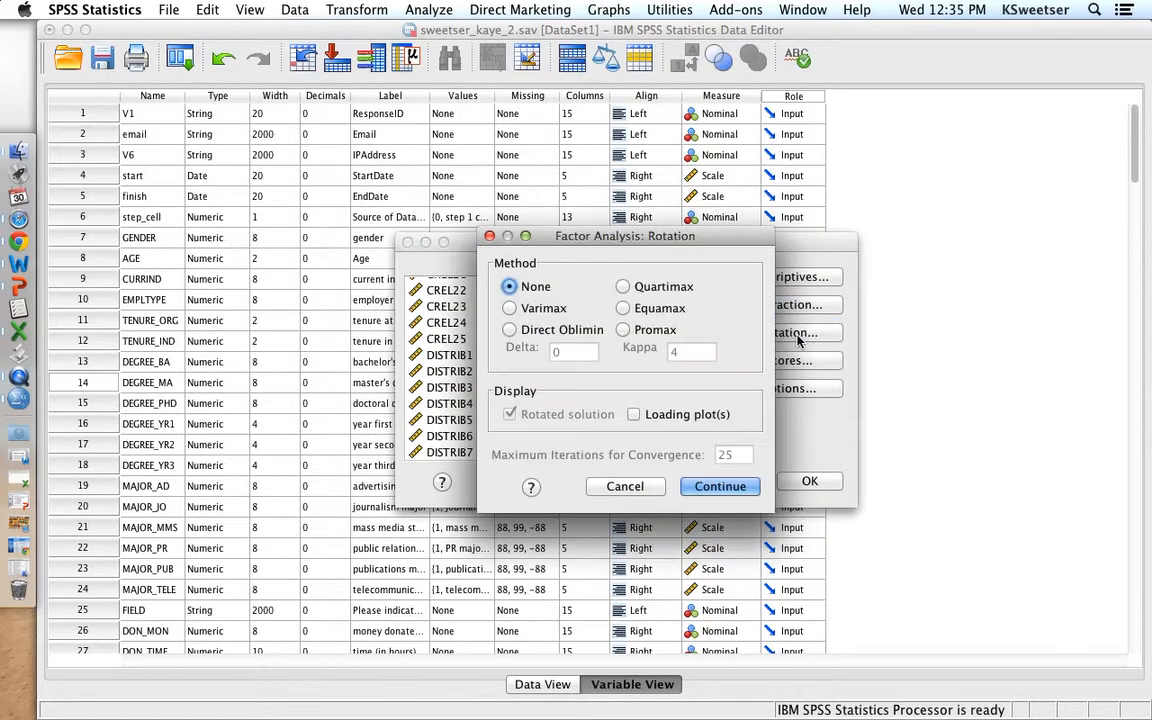
click(509, 308)
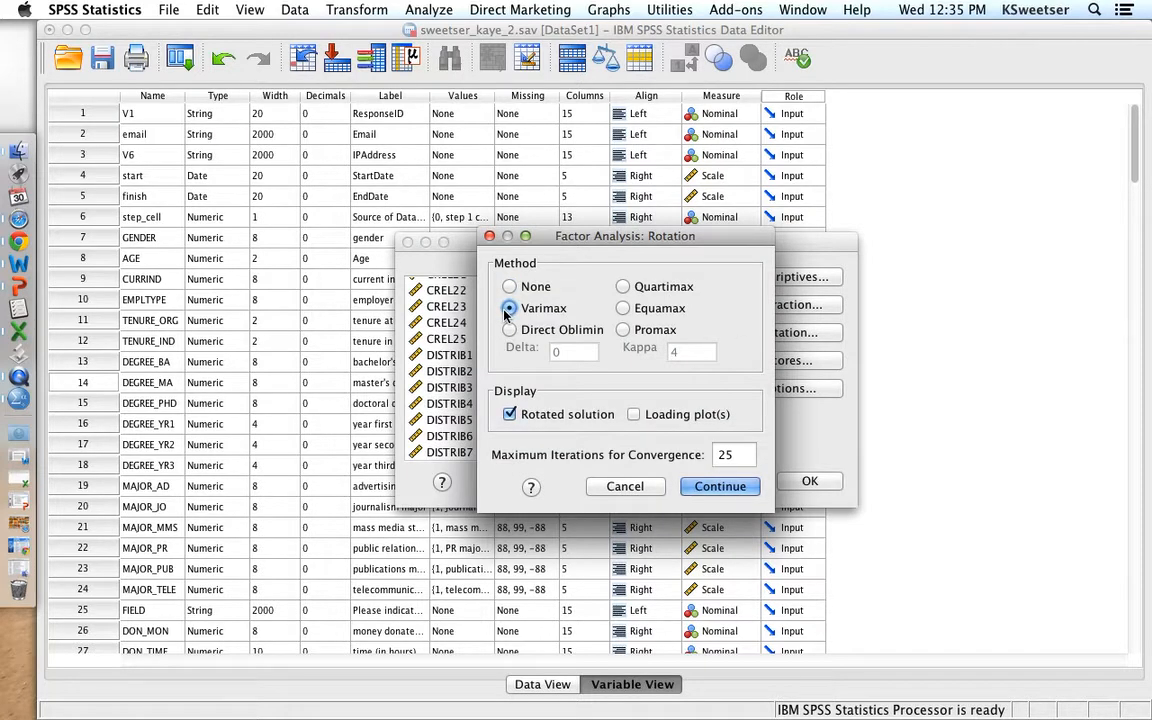
click(708, 489)
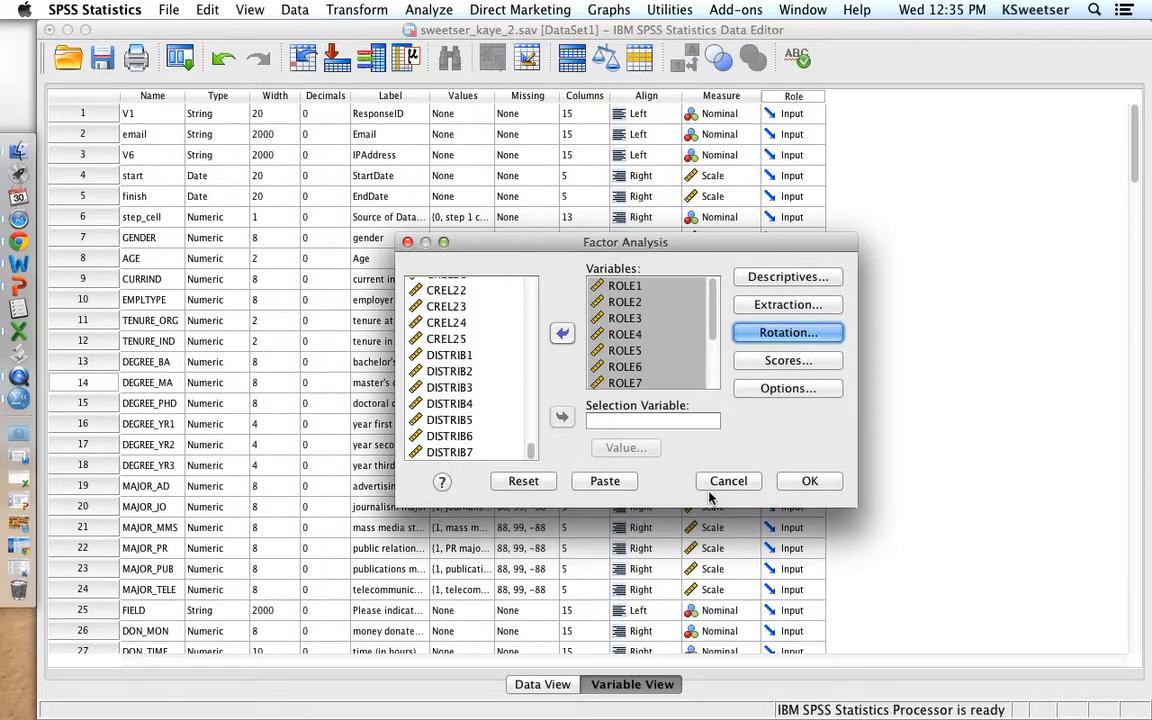
Have the coefficients sorted by size with cases excluded listwise, and run the factor analysis
click(805, 389)
click(533, 393)
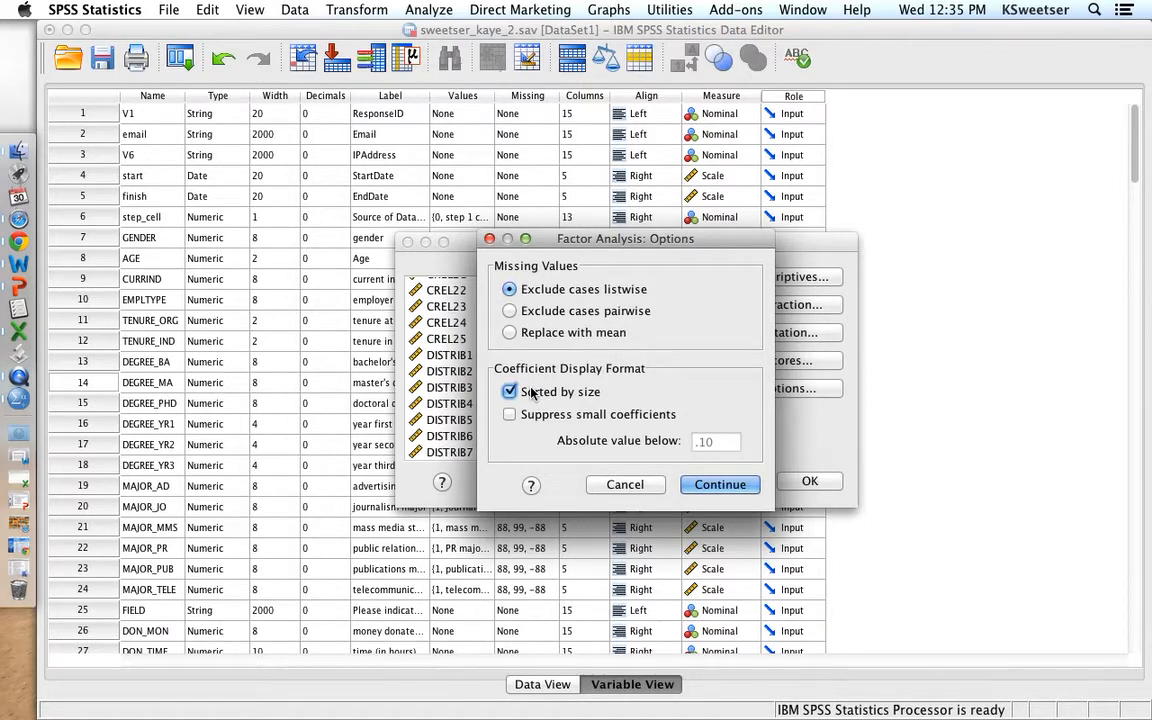
click(718, 487)
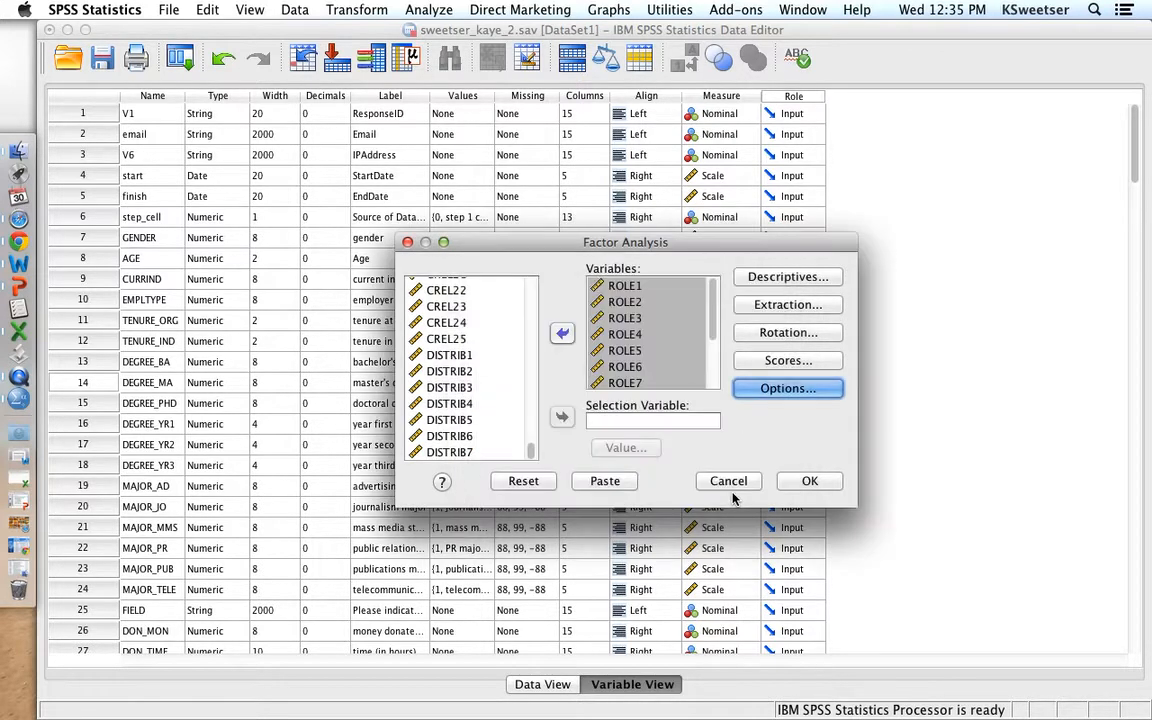
click(805, 481)
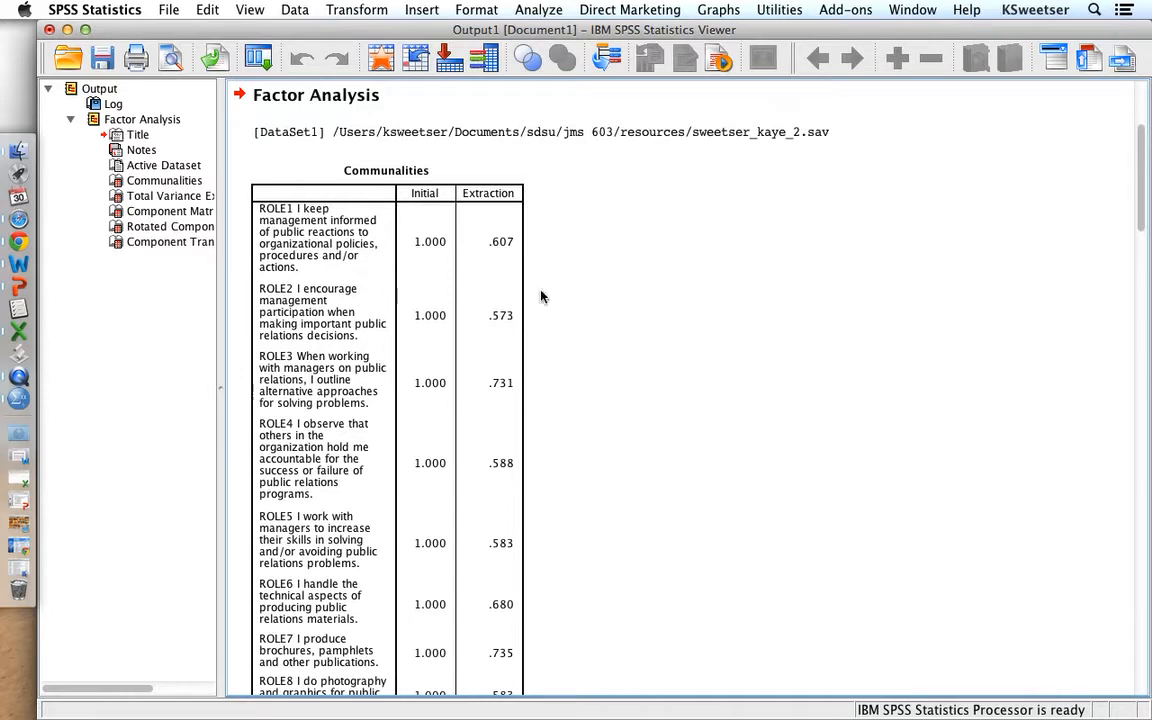
Save the output as a viewer file in the jms 603 folder under sdsu, using the same base name as the dataset
click(166, 10)
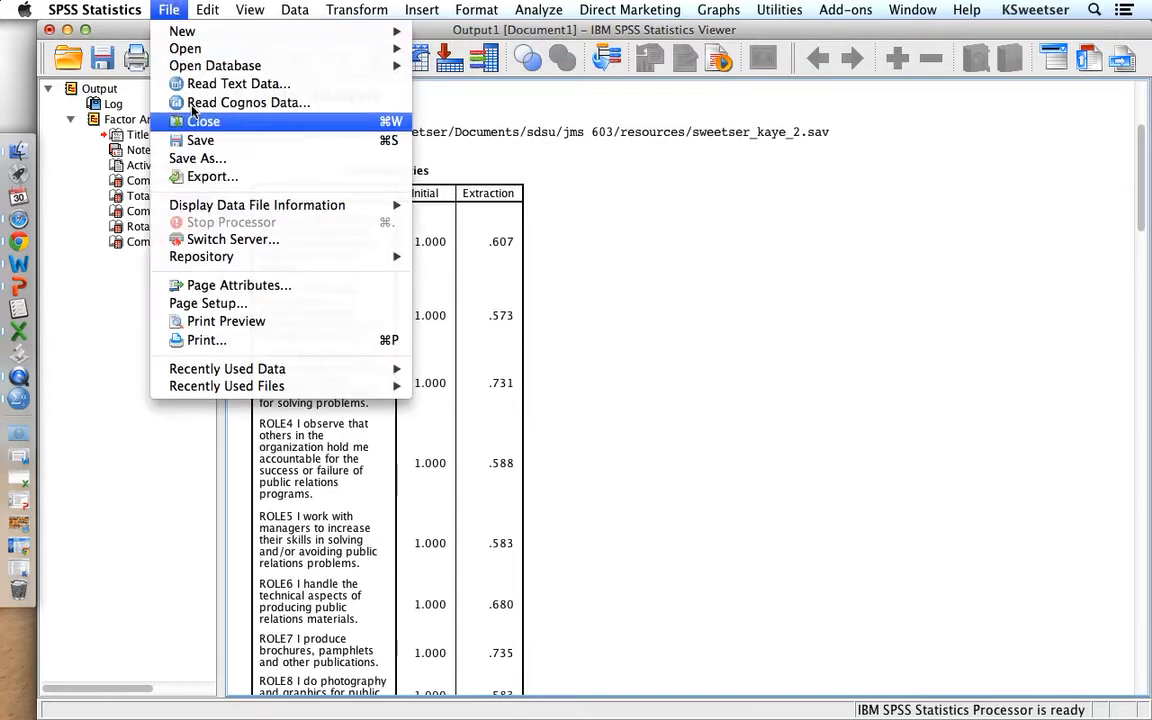
click(207, 160)
text(swee)
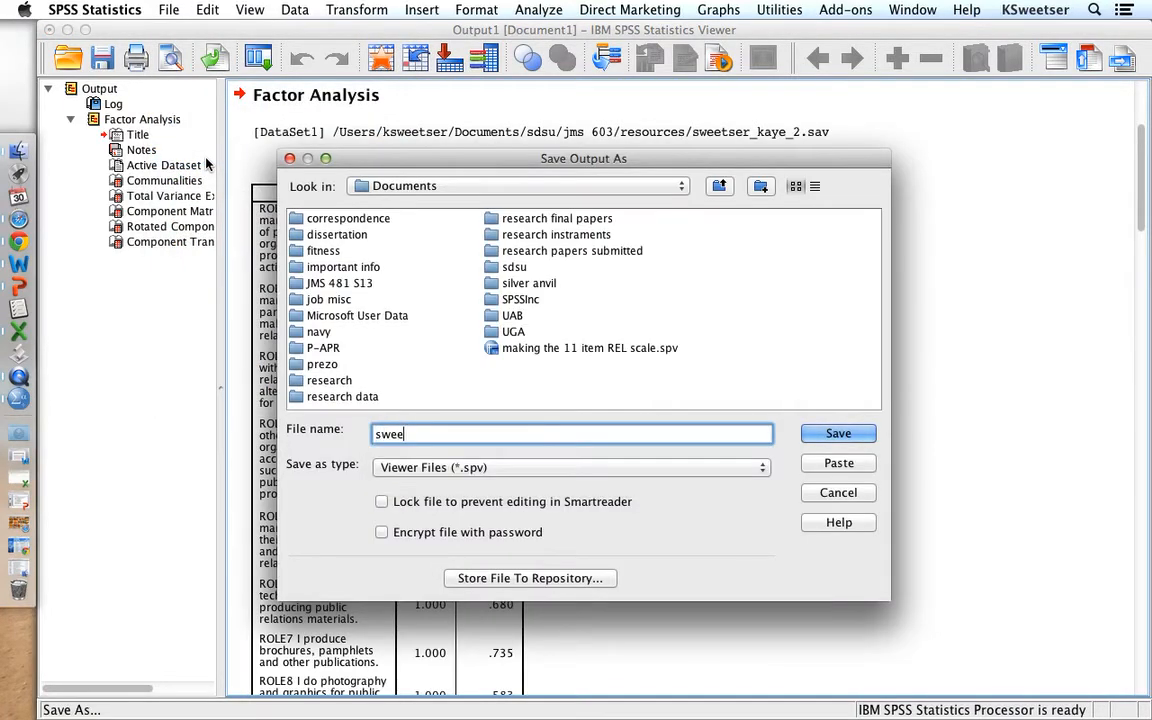
text(tser_kaye_2)
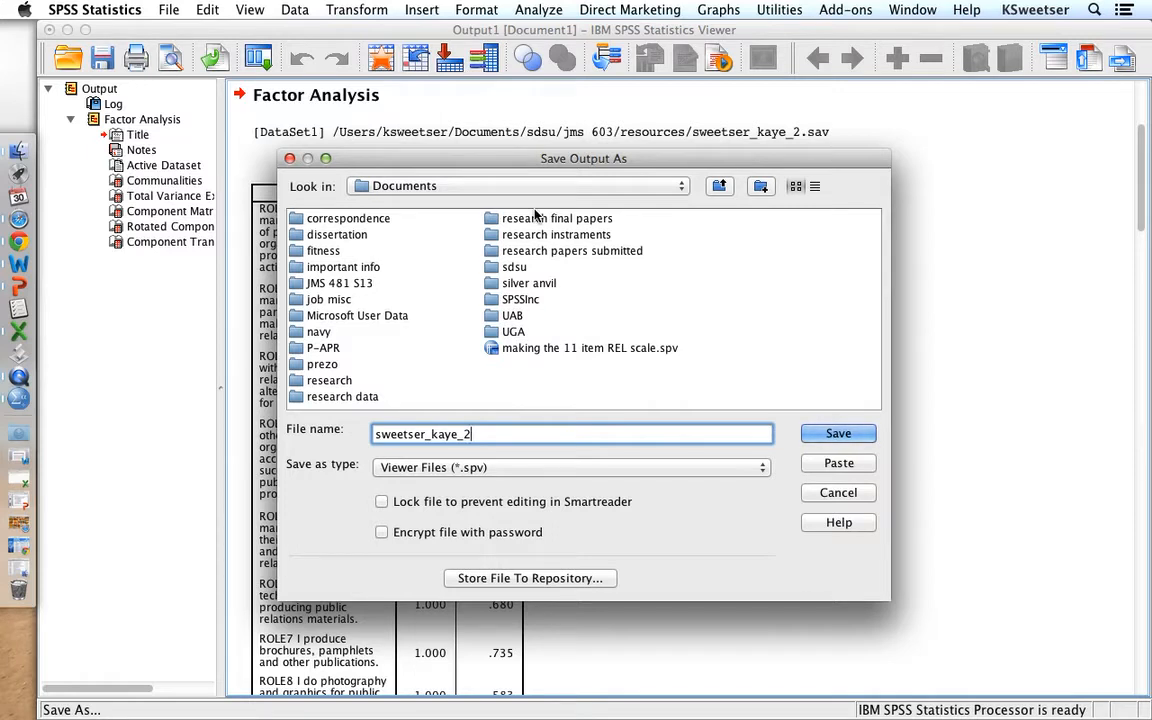
double_click(512, 267)
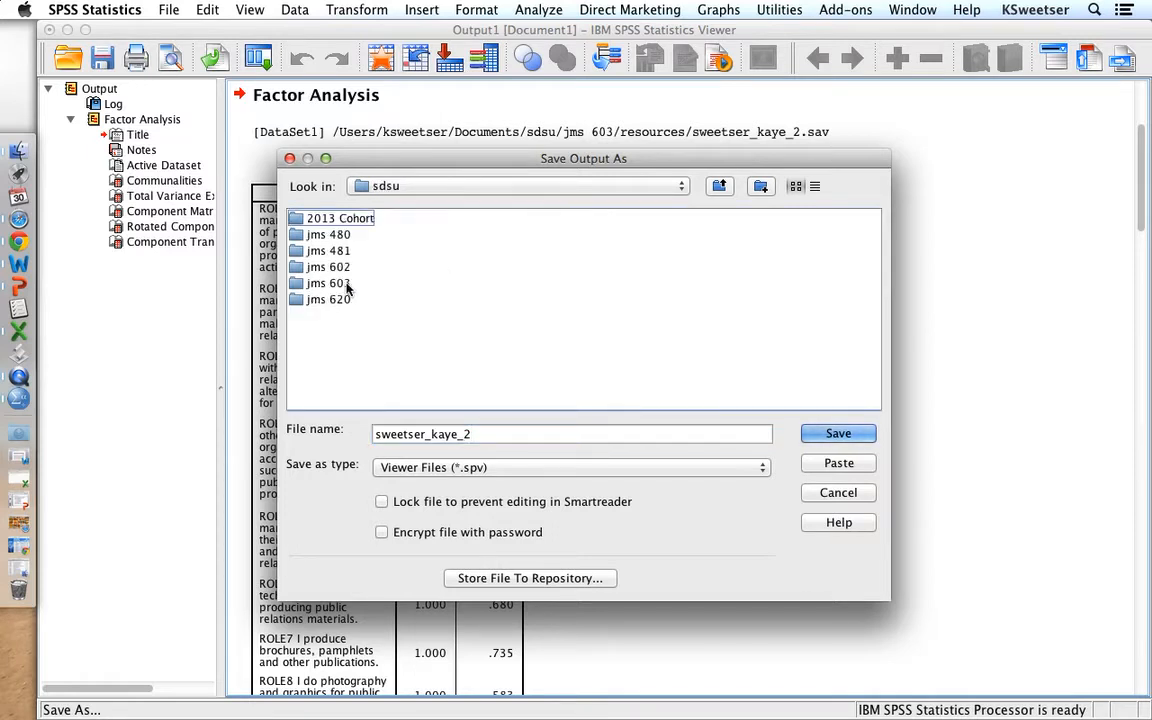
double_click(342, 284)
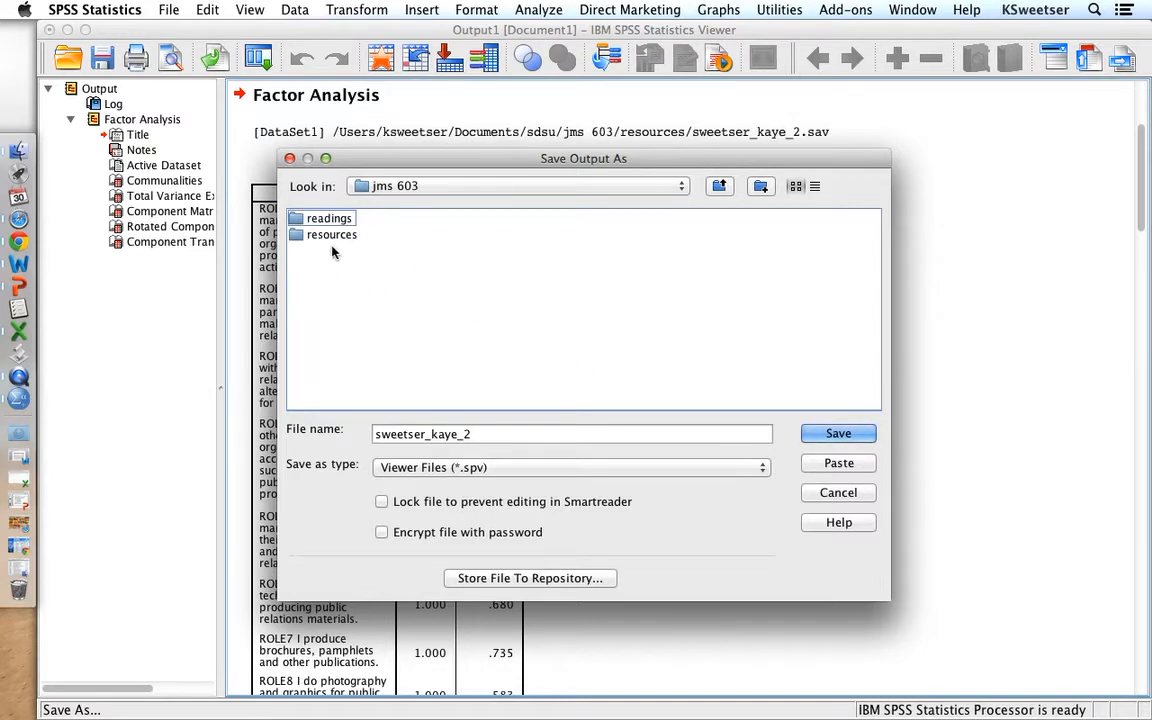
click(840, 435)
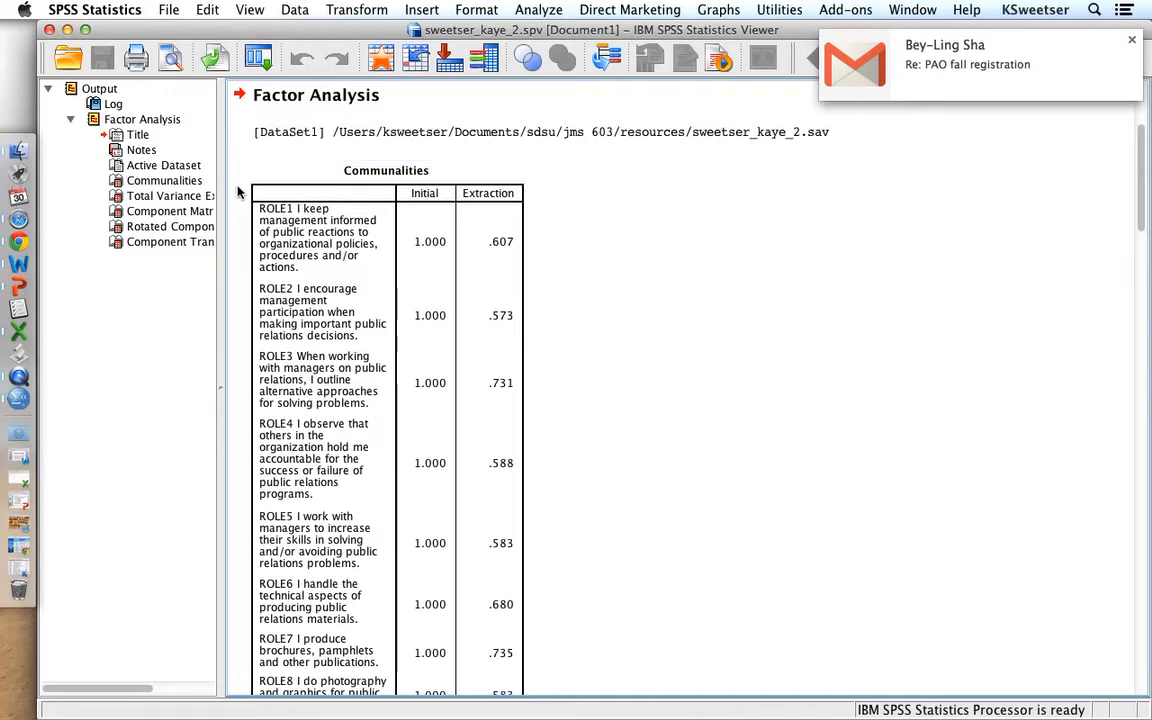
Open the Rotated Component Matrix for editing and make the component 1 loadings from ROLE3 down to ROLE2 bold and red
click(166, 225)
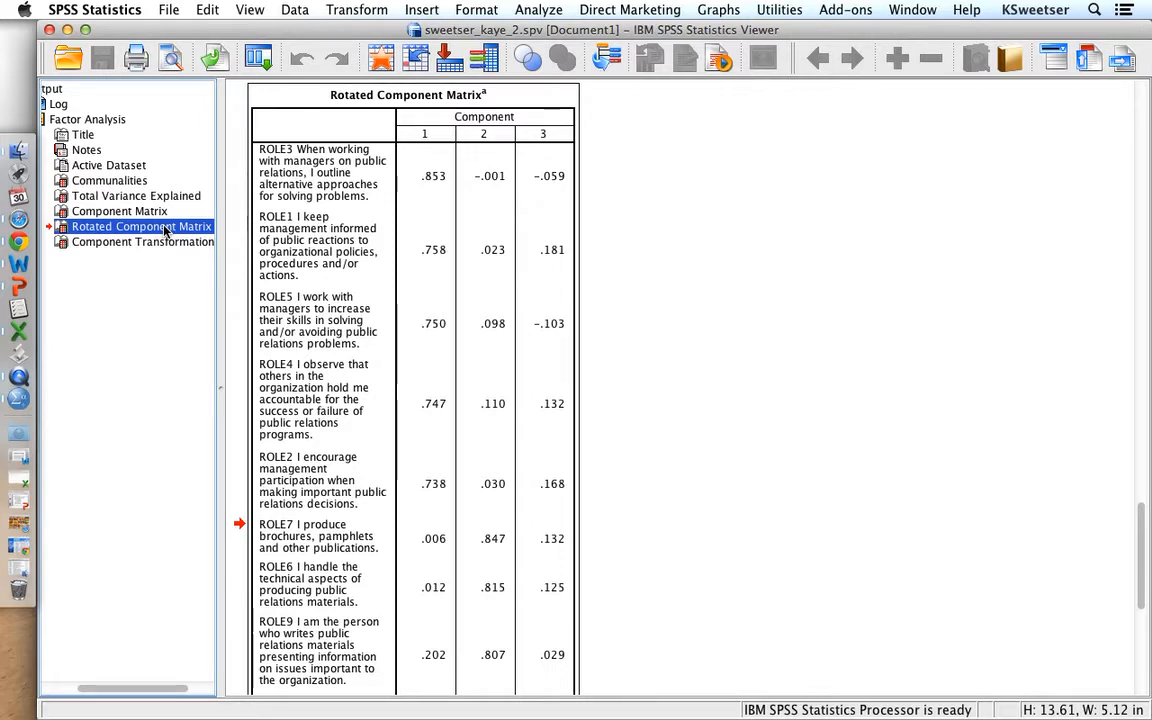
double_click(438, 182)
click(747, 172)
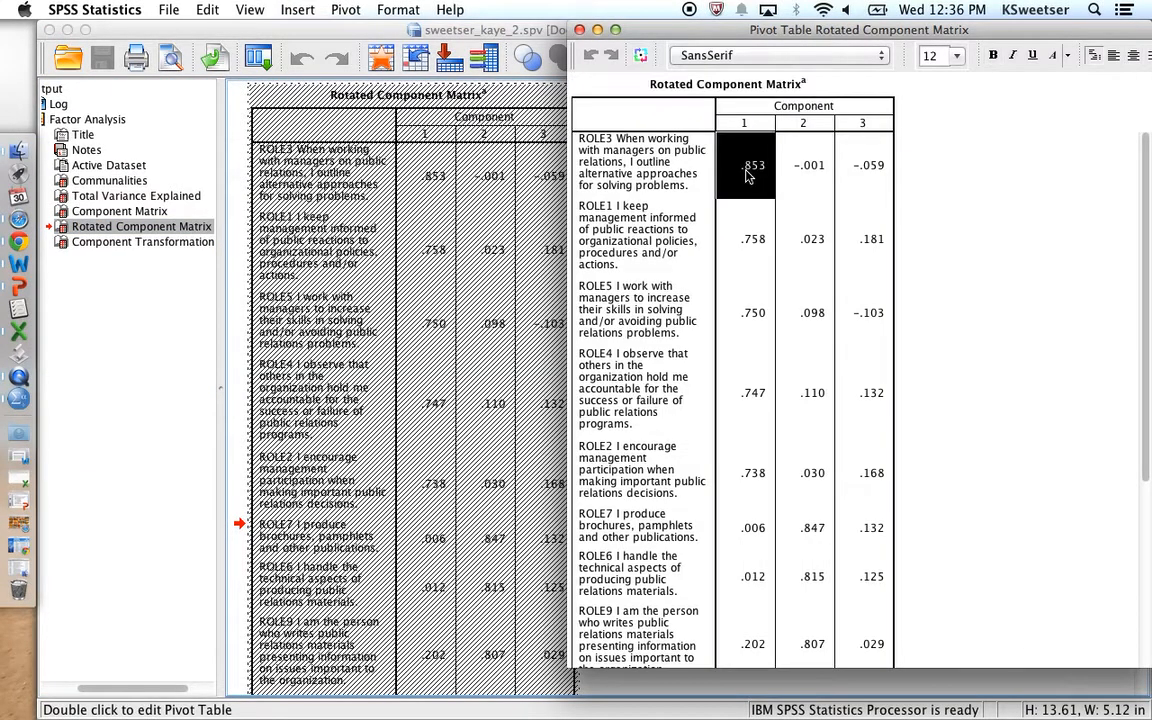
key(shift+Down)
key(shift+Down)
key(shift+Down)
key(shift+Down)
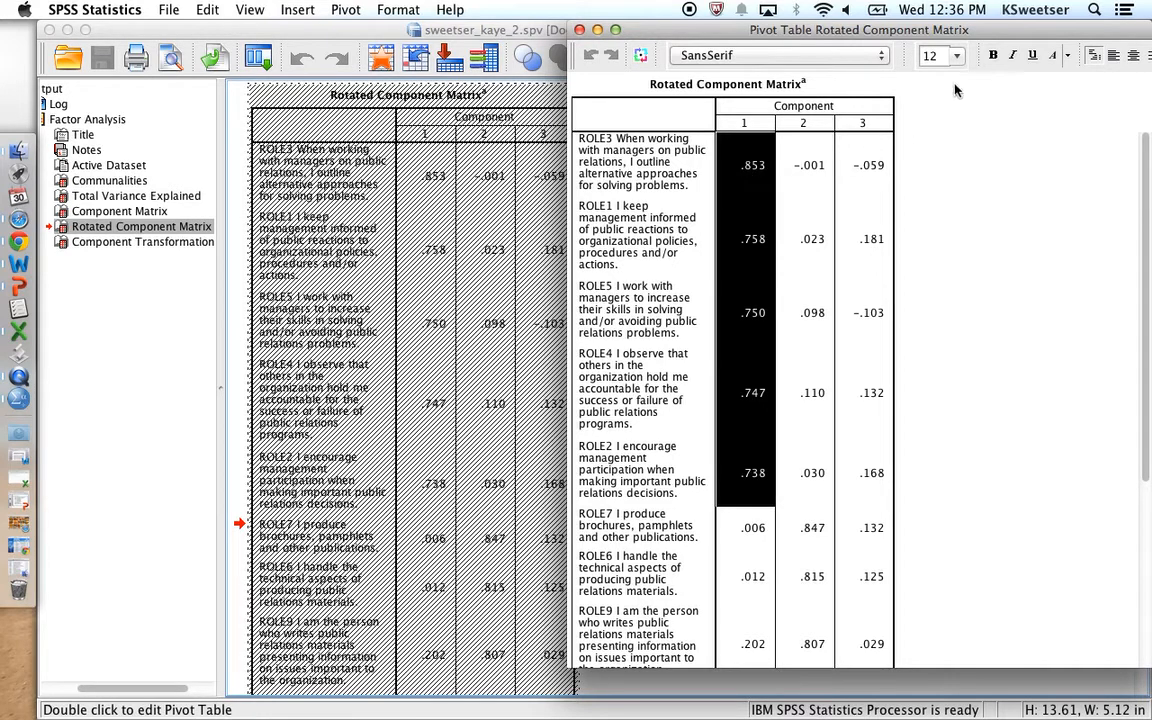
click(992, 55)
click(1068, 62)
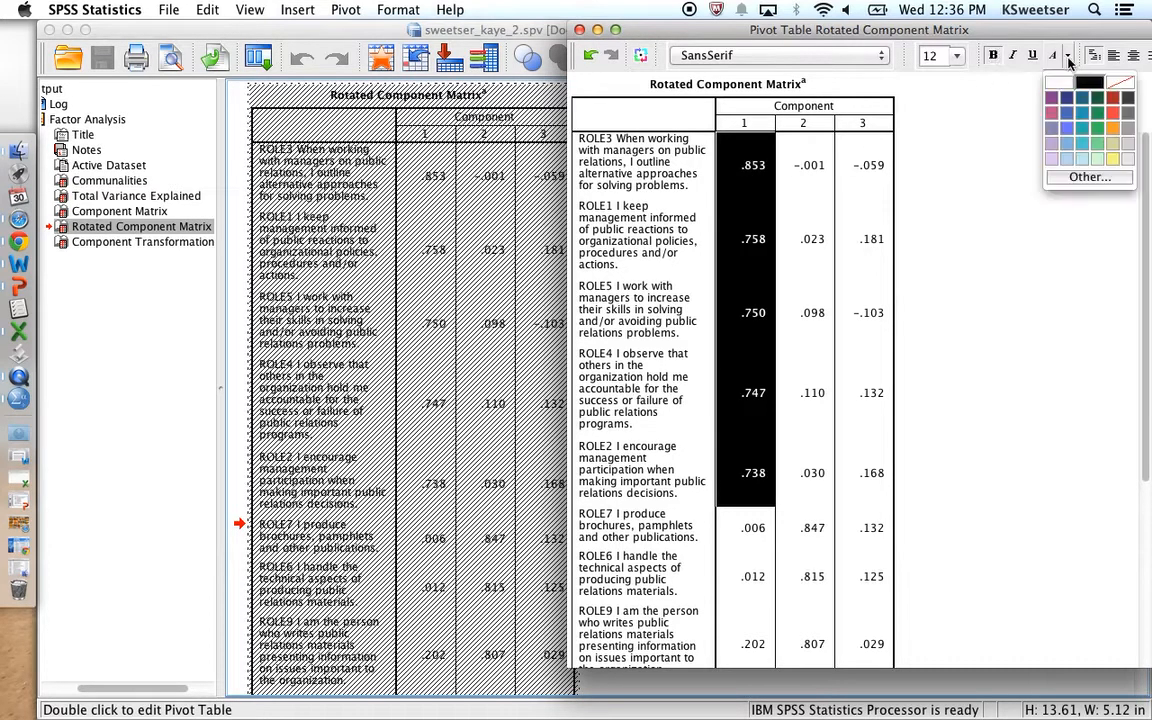
click(1001, 105)
Make the component 2 loadings from ROLE7 down to ROLE12 bold and red in the Rotated Component Matrix
click(815, 521)
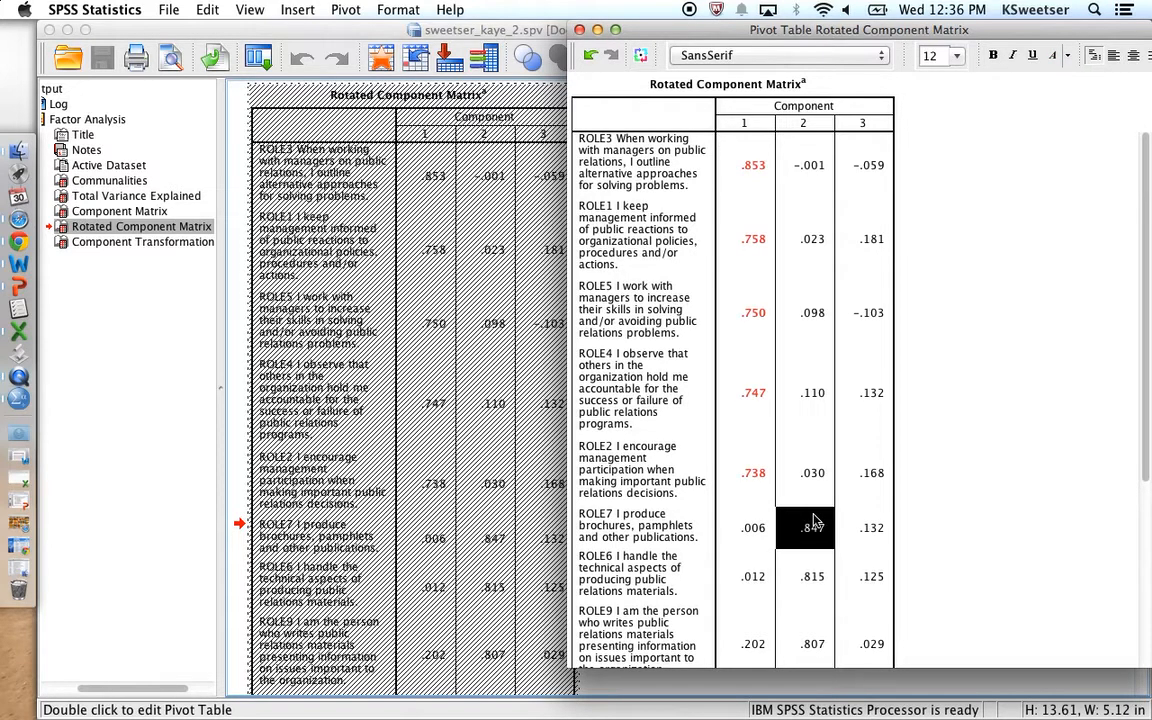
scroll(815, 521, down, 5)
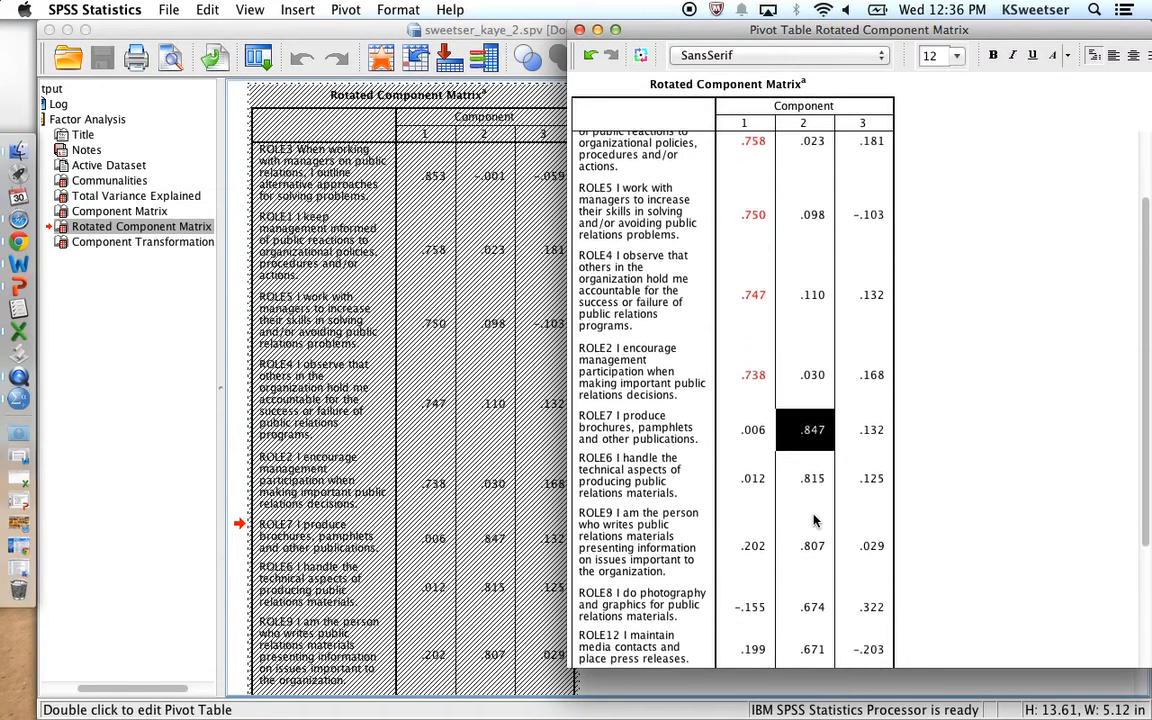
scroll(813, 521, down, 6)
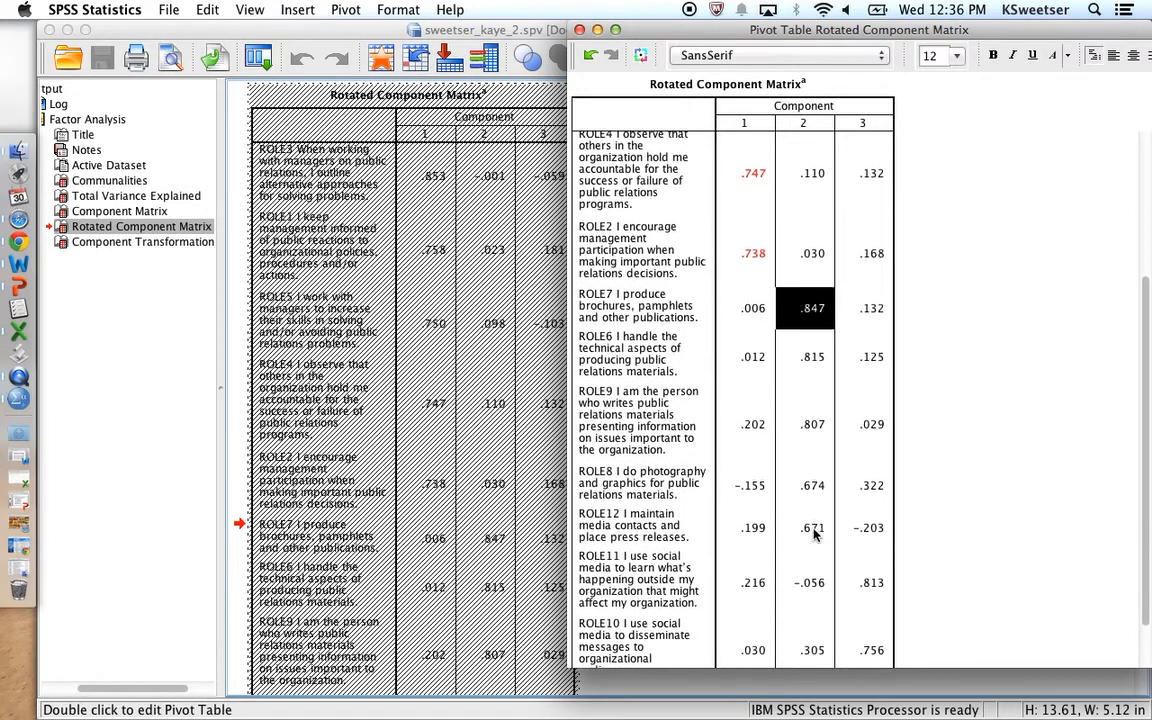
shift+click(813, 530)
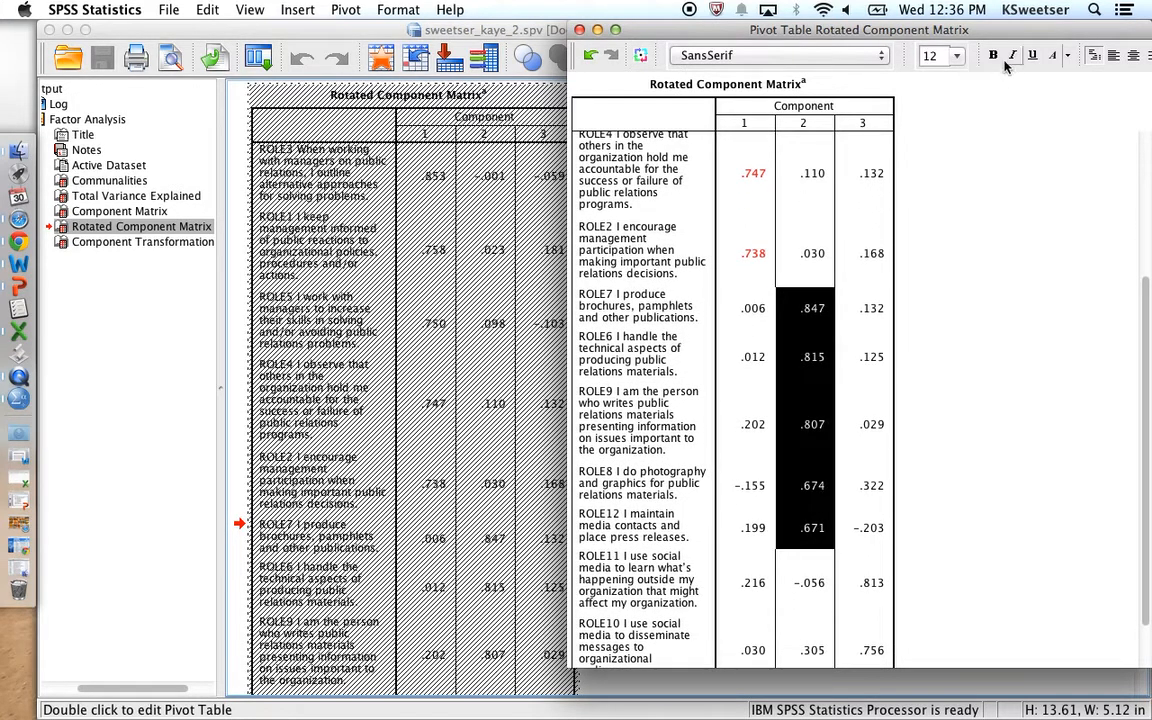
click(1069, 57)
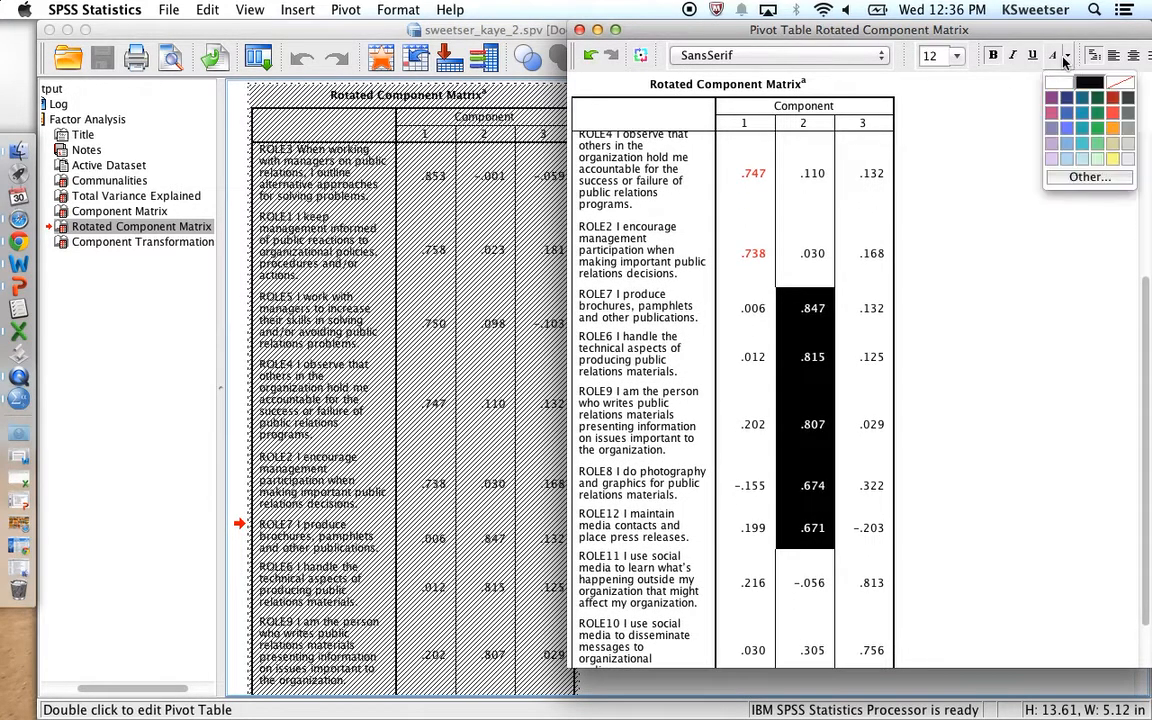
click(1002, 110)
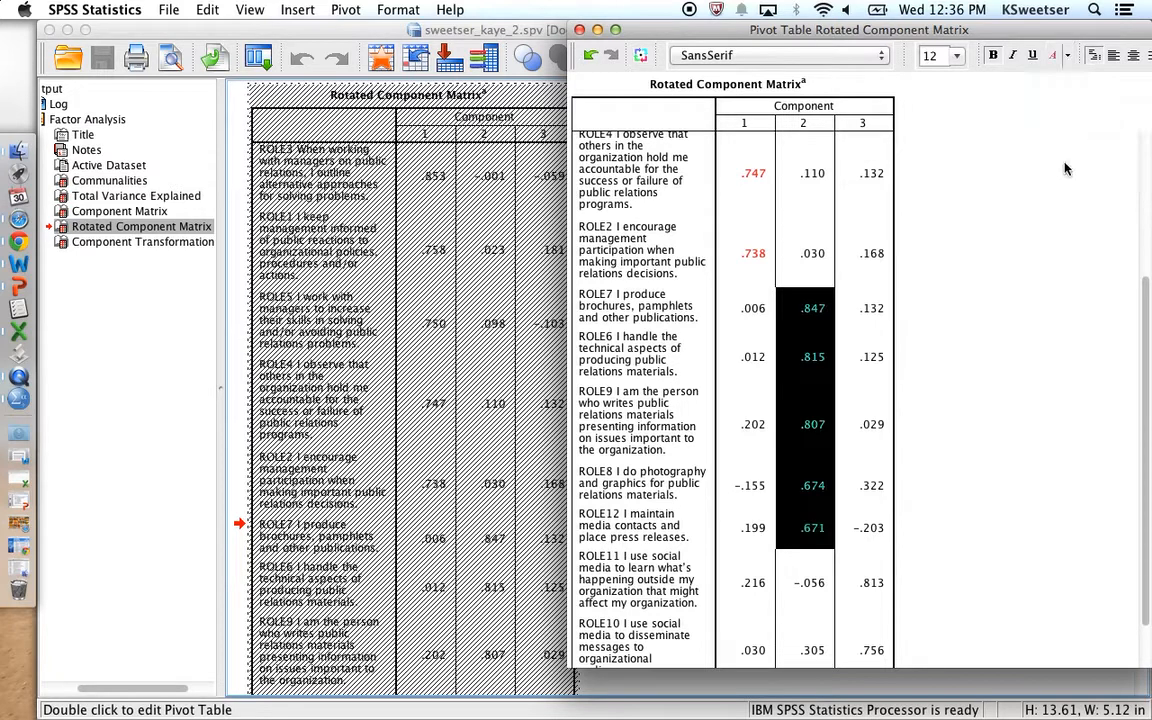
Color the component 3 loadings of ROLE11 and ROLE10 red and close the pivot table editor
click(862, 584)
scroll(866, 592, down, 3)
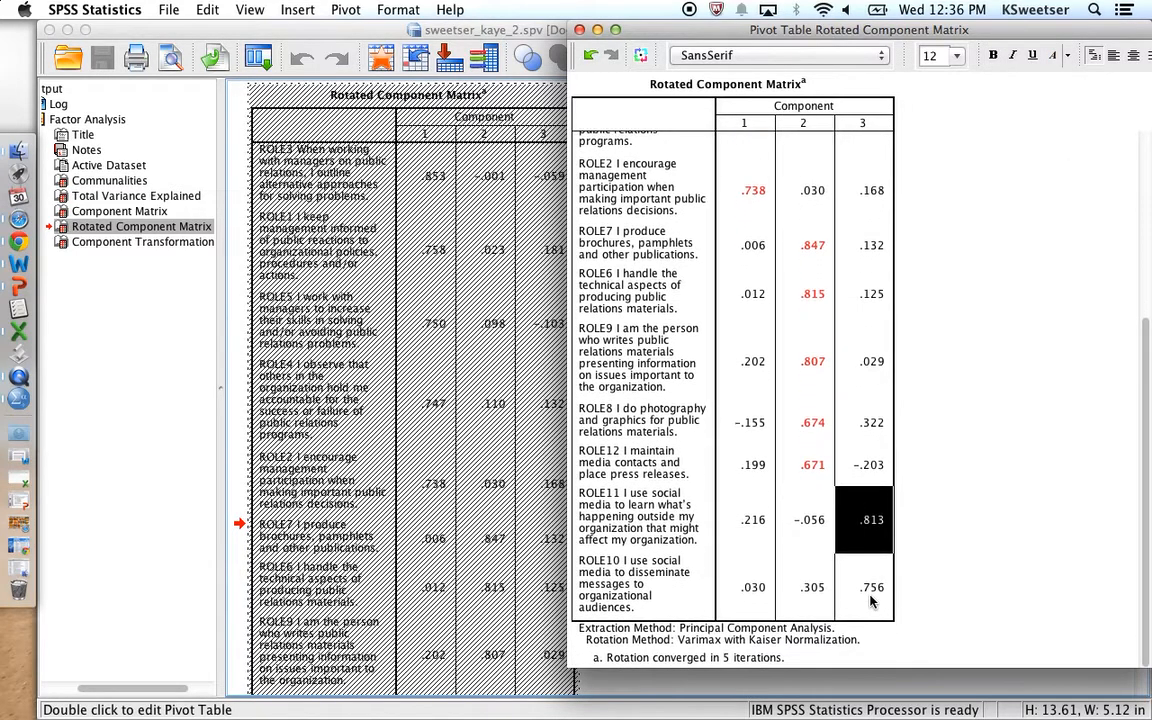
shift+click(868, 592)
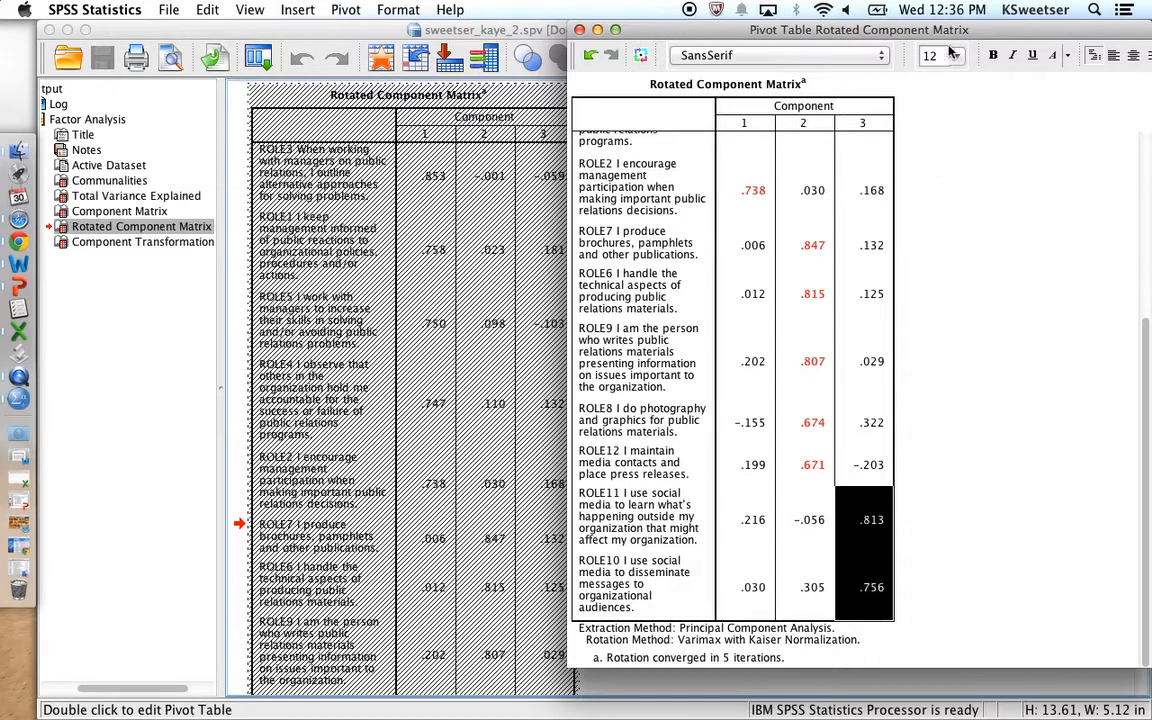
click(1069, 58)
click(996, 100)
click(579, 30)
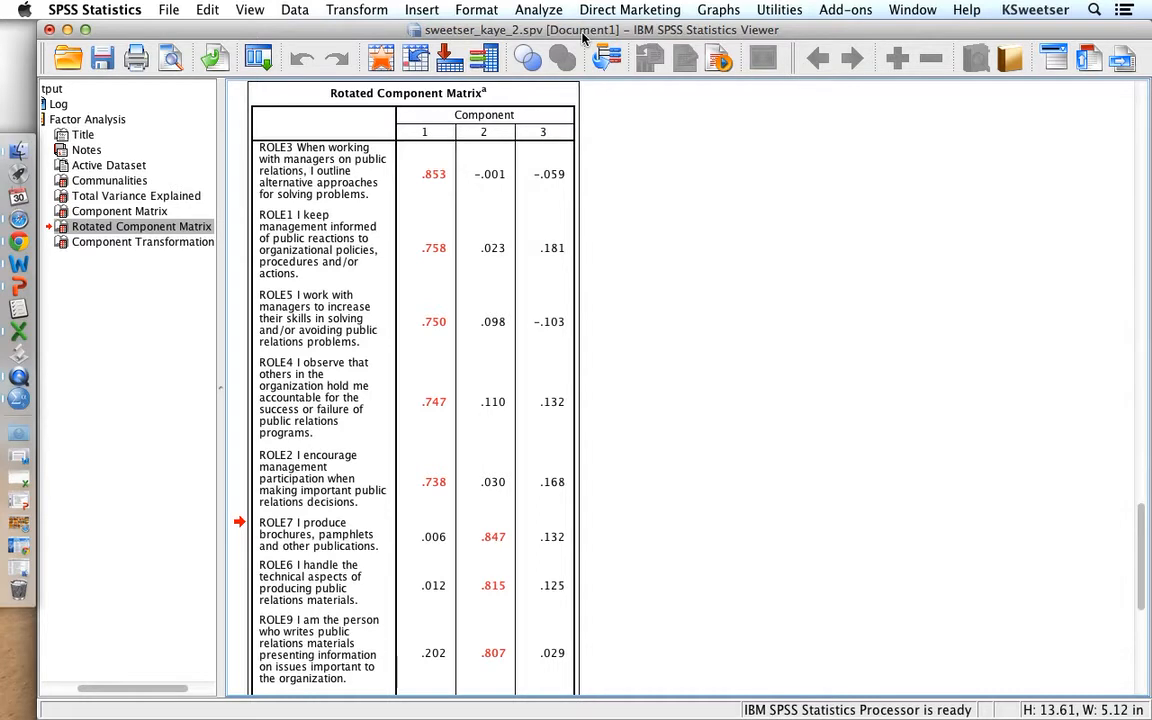
Start a Reliability Analysis with the Alpha model and add ROLE3, ROLE1, ROLE4, ROLE5 and ROLE2 as its items
click(529, 12)
mouse_move(543, 57)
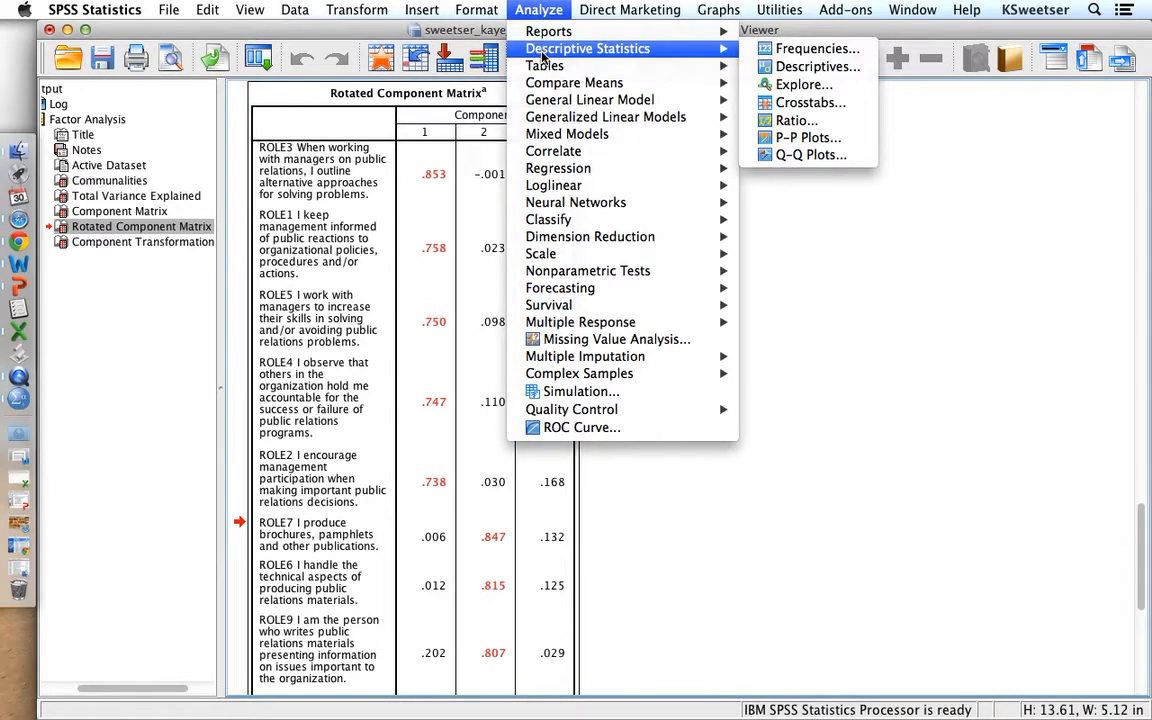
mouse_move(570, 257)
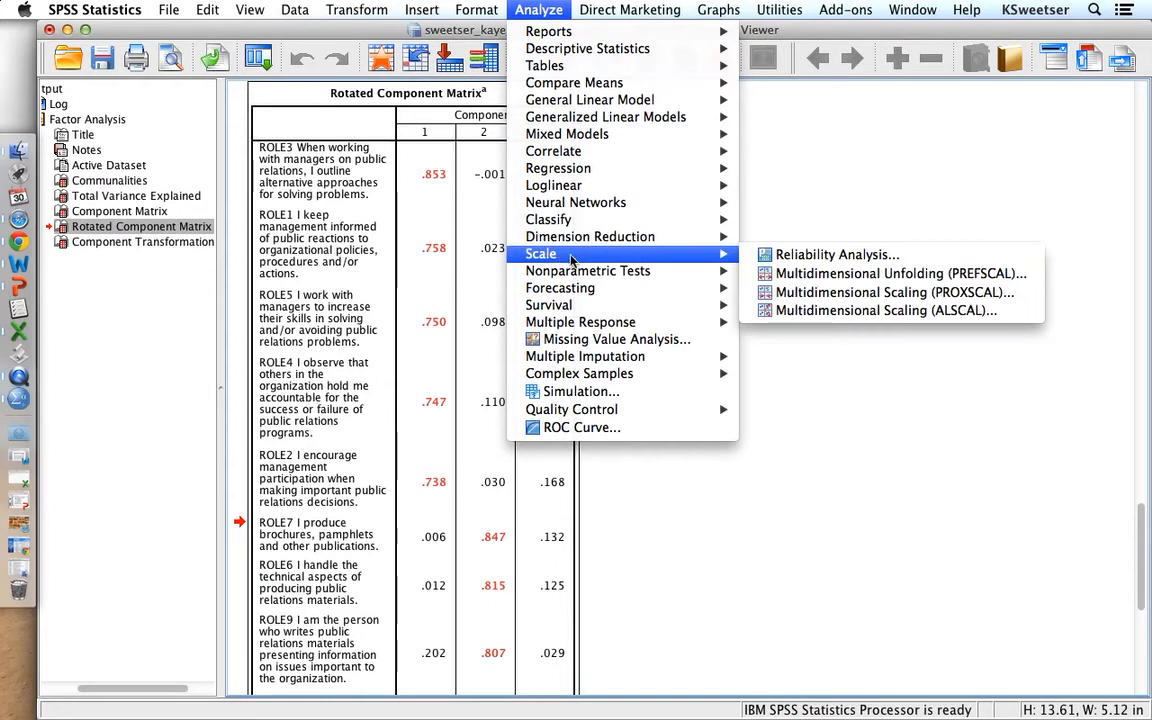
click(771, 256)
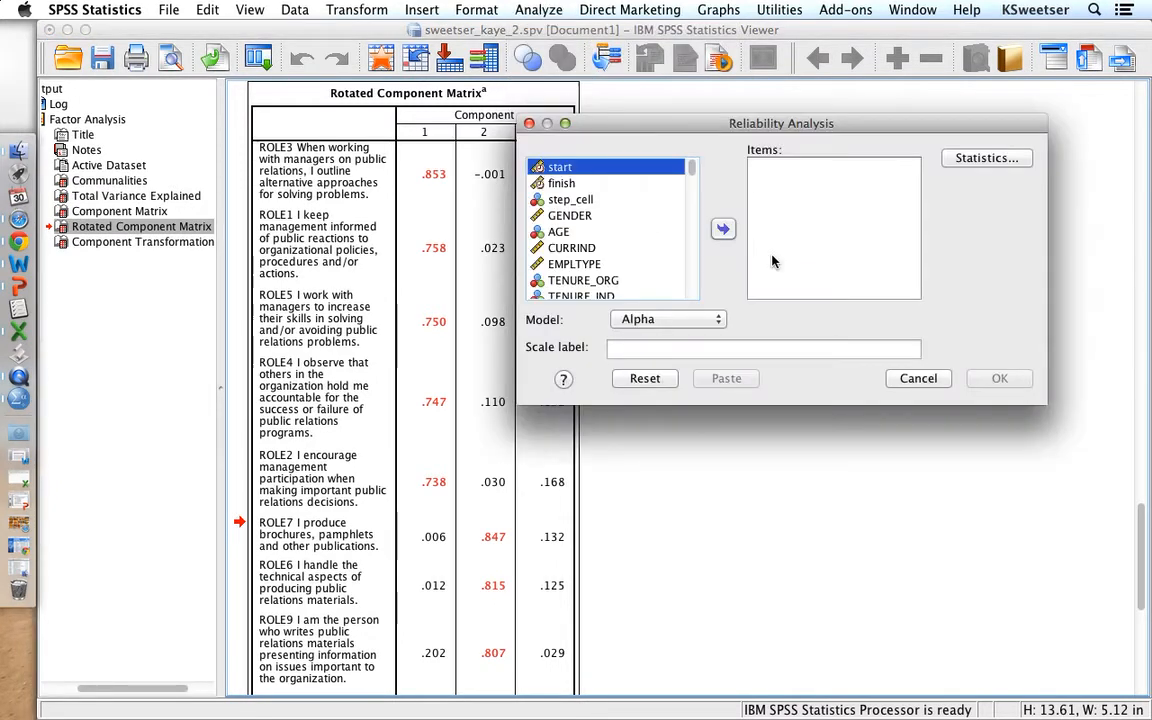
scroll(643, 250, down, 15)
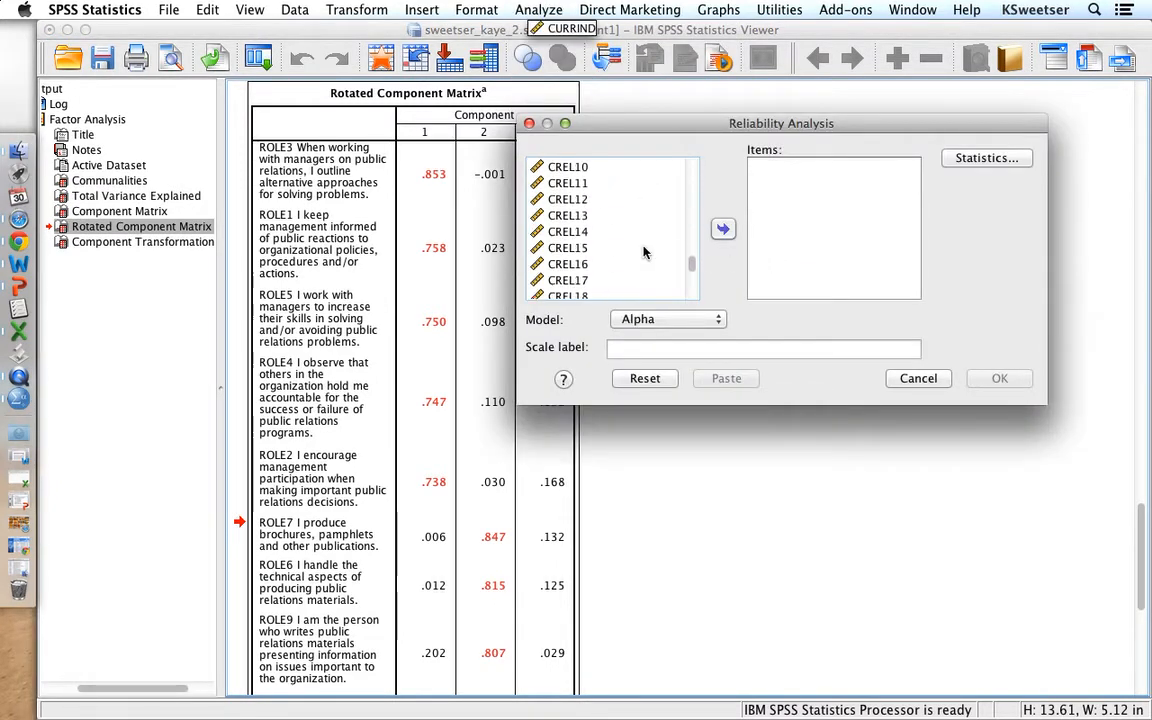
scroll(643, 250, up, 3)
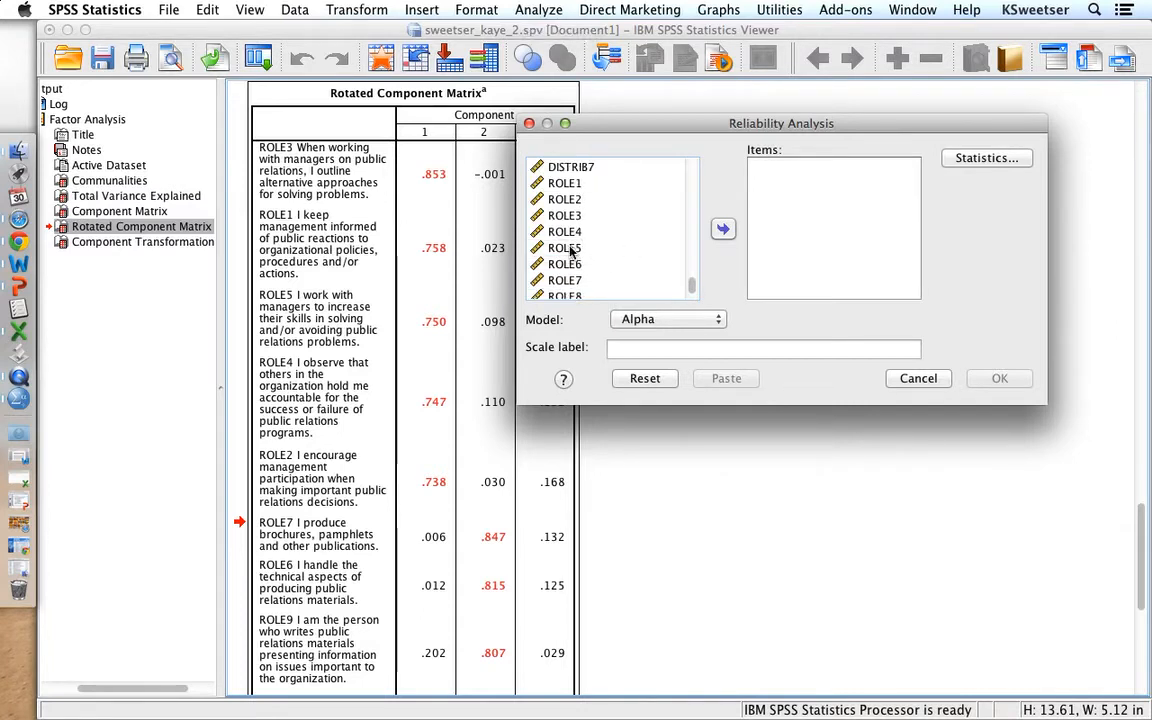
double_click(568, 217)
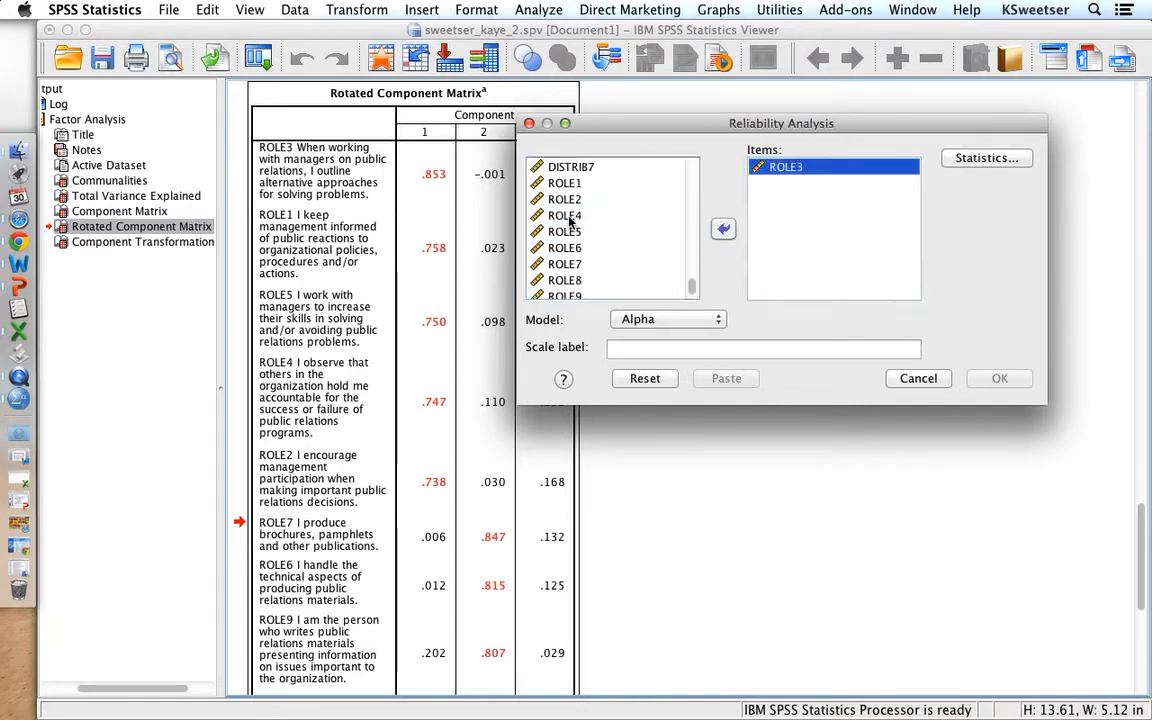
double_click(566, 184)
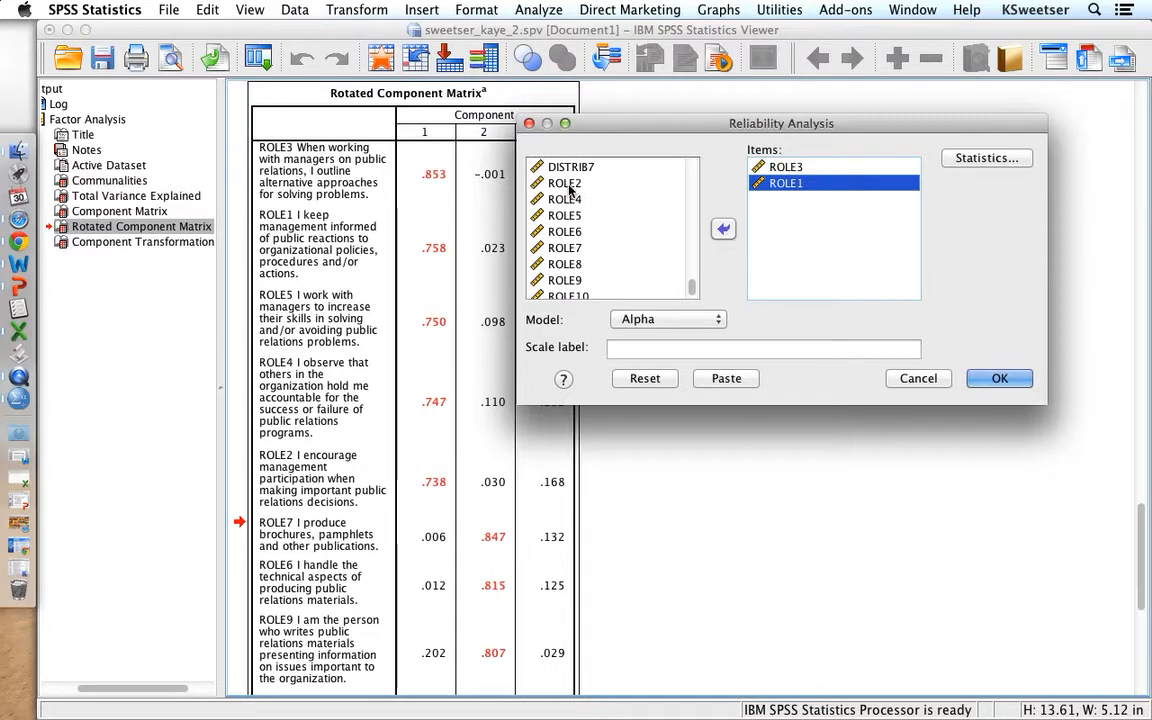
double_click(567, 200)
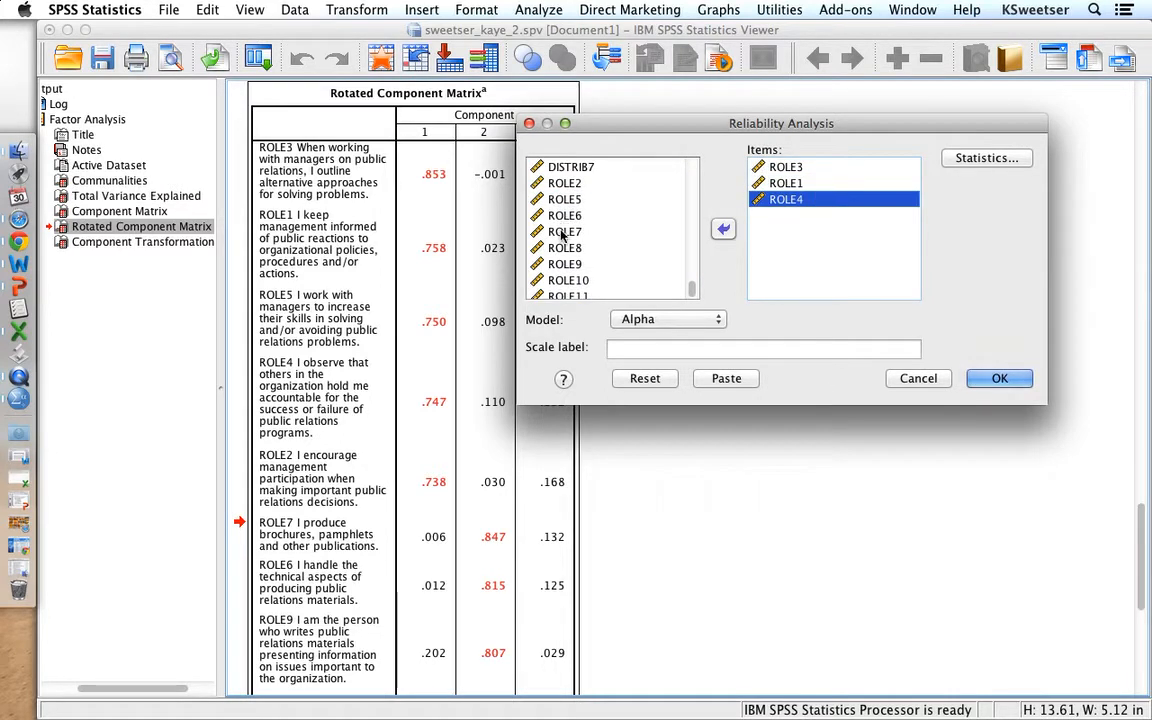
double_click(565, 200)
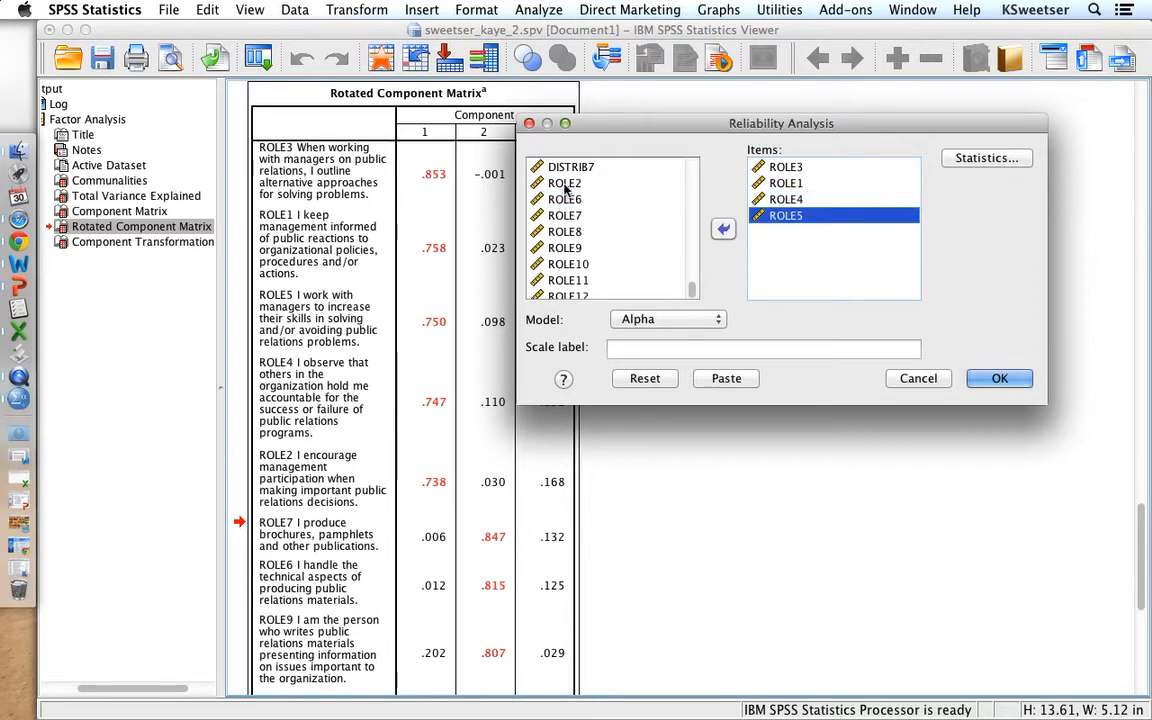
double_click(565, 184)
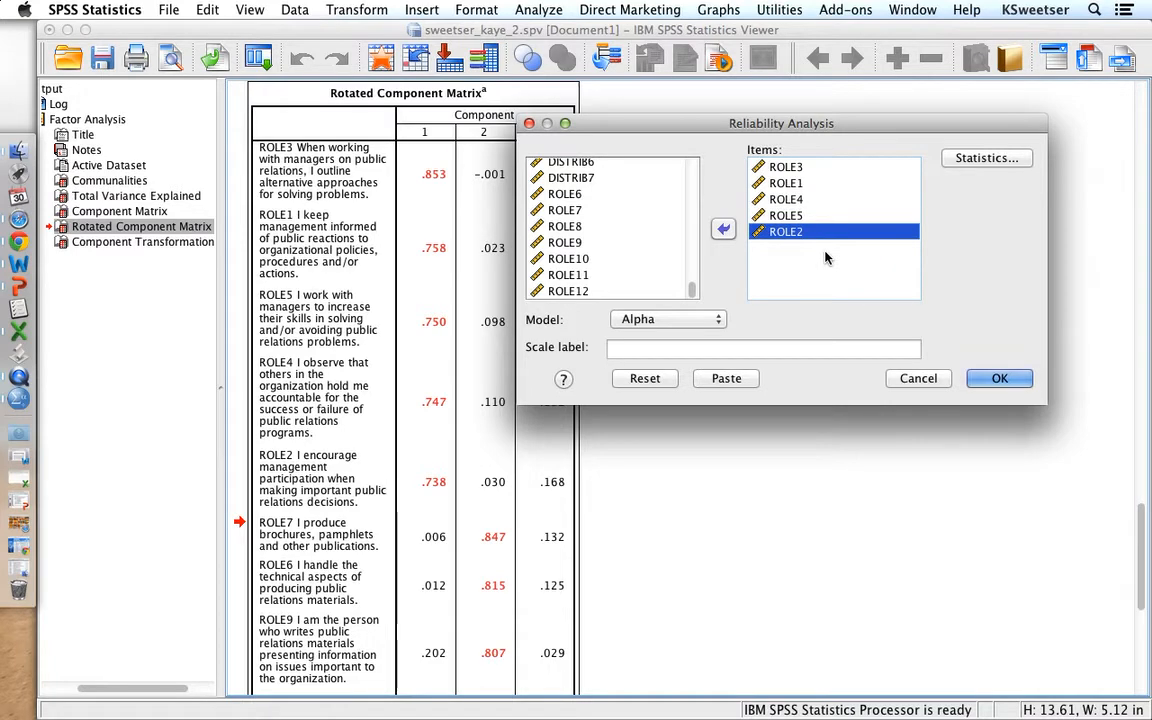
Include the Scale if item deleted descriptives and run the reliability analysis
click(986, 158)
click(530, 369)
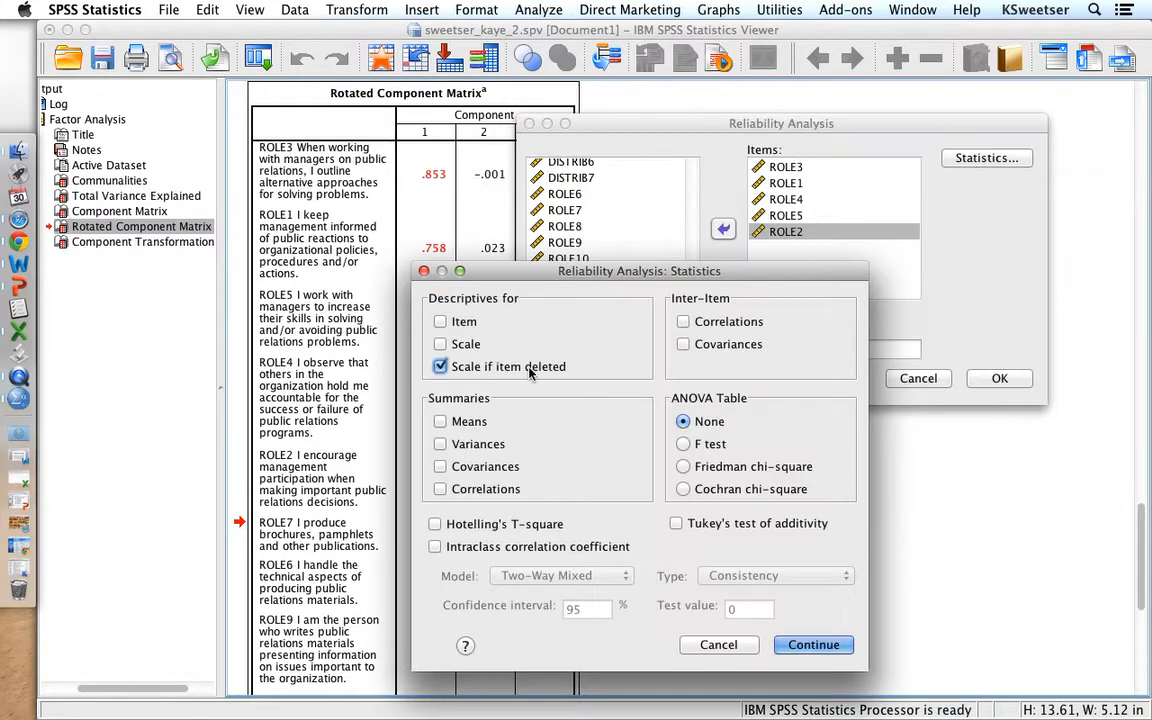
click(815, 644)
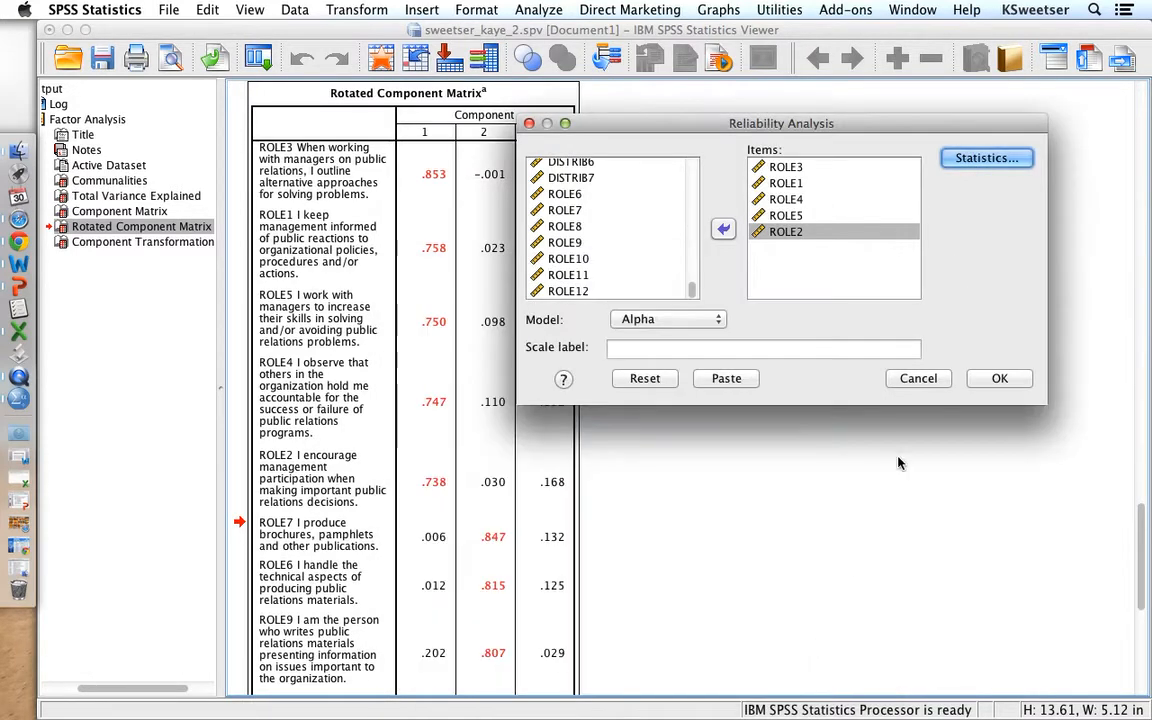
click(990, 378)
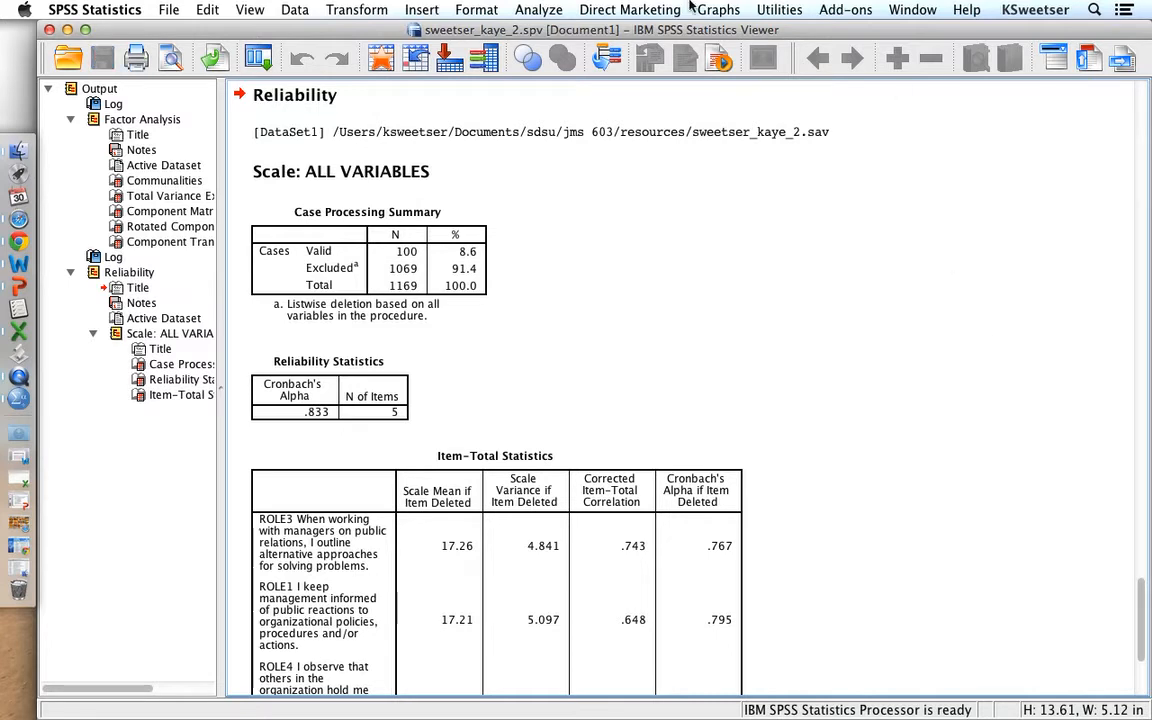
Start another Reliability Analysis and remove all of the first factor's ROLE variables from its items
click(538, 10)
mouse_move(572, 257)
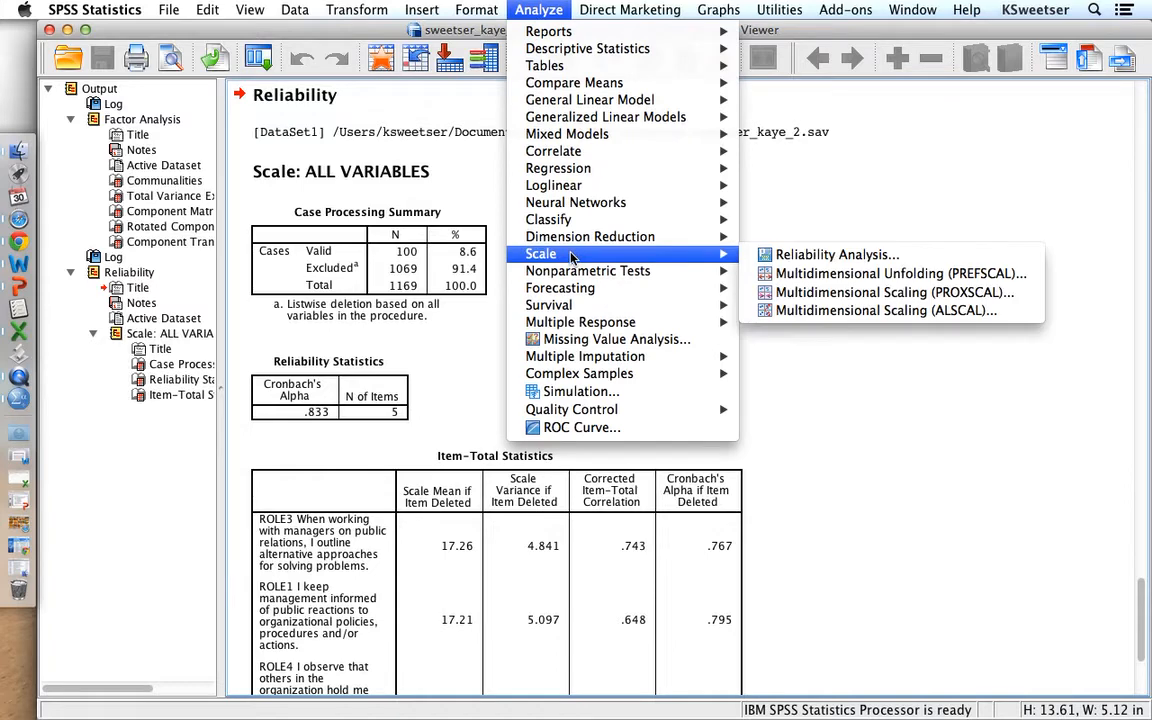
click(818, 253)
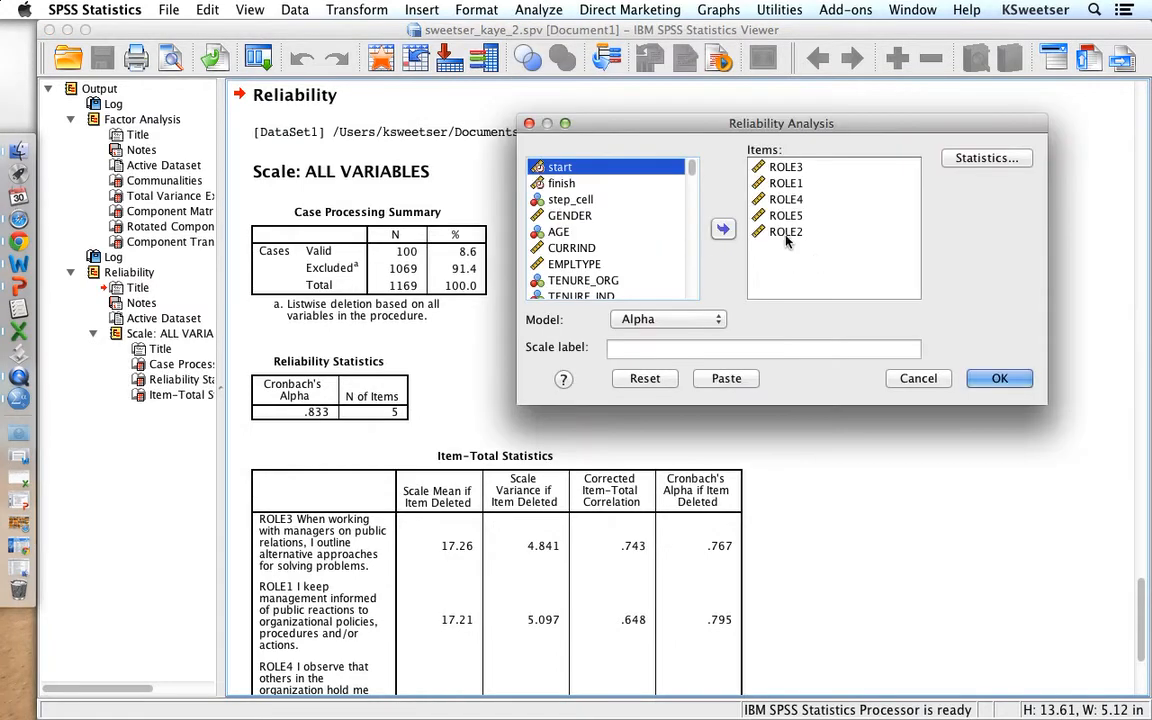
click(785, 232)
key(super+a)
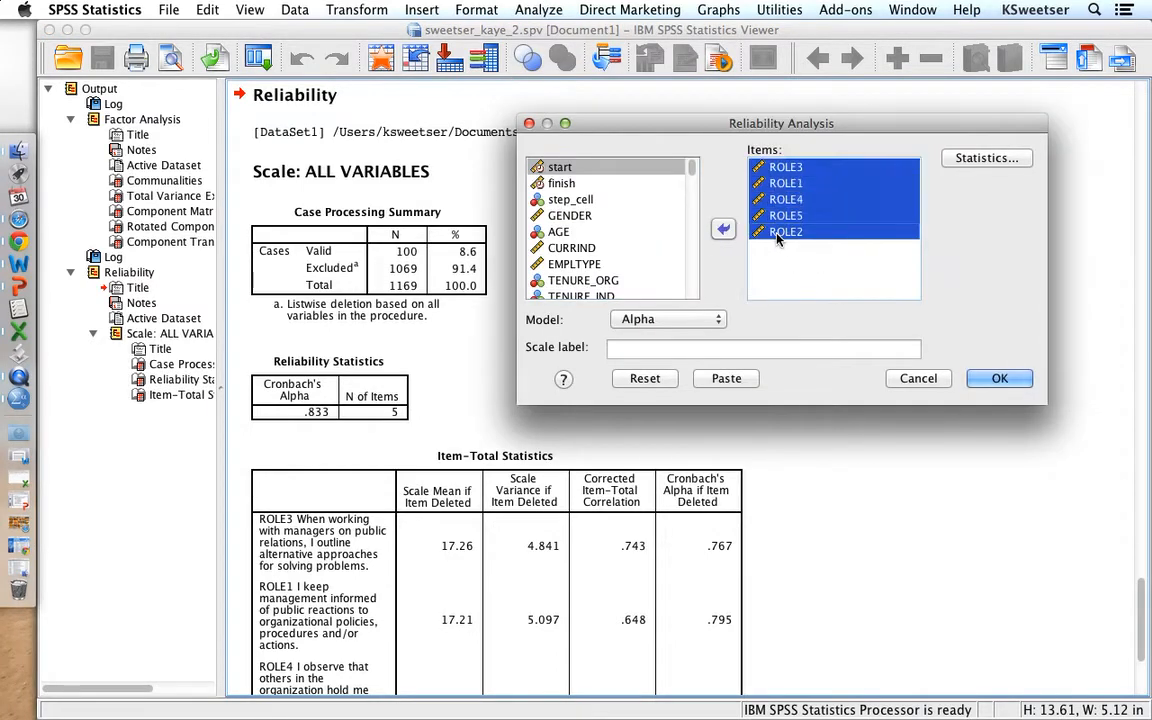
click(723, 229)
Add ROLE7, ROLE6, ROLE9, ROLE8 and ROLE12 as the items of the reliability analysis
scroll(618, 246, down, 3)
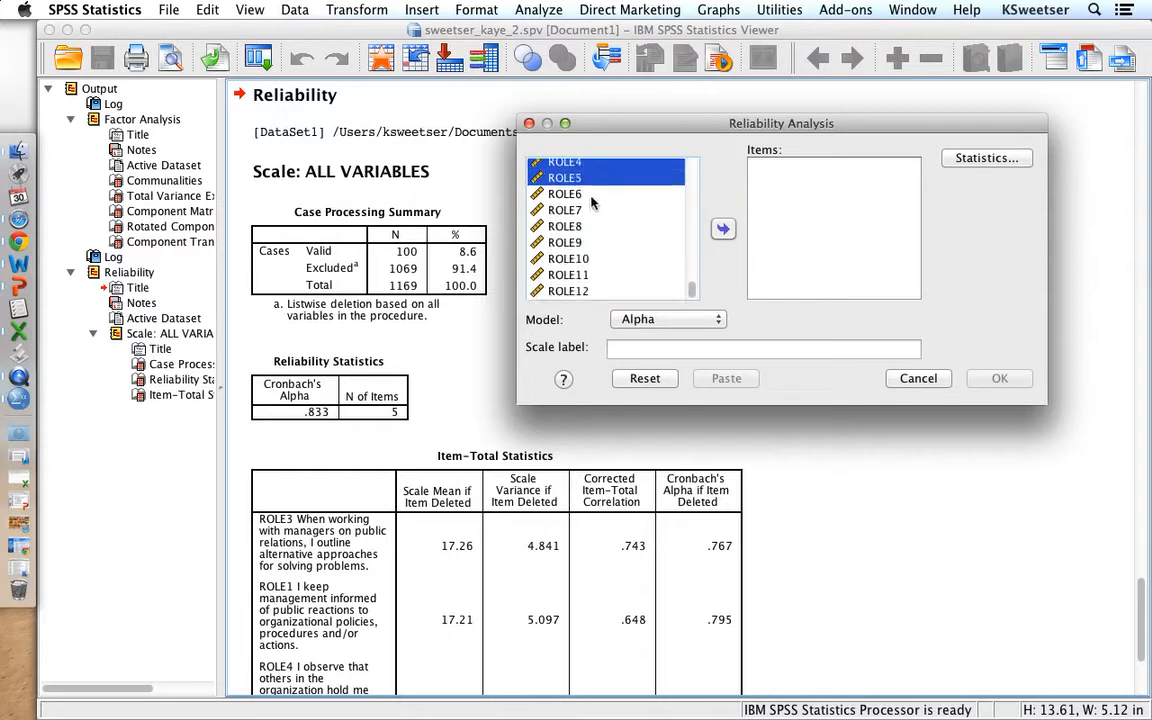
double_click(588, 212)
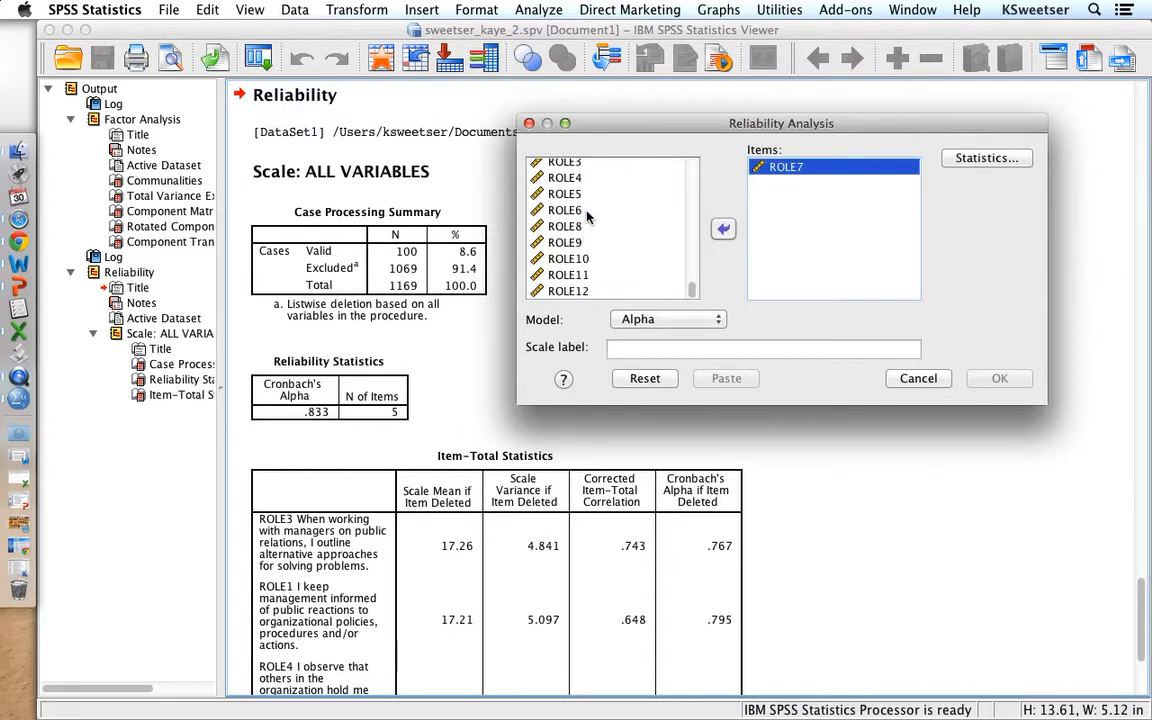
double_click(575, 211)
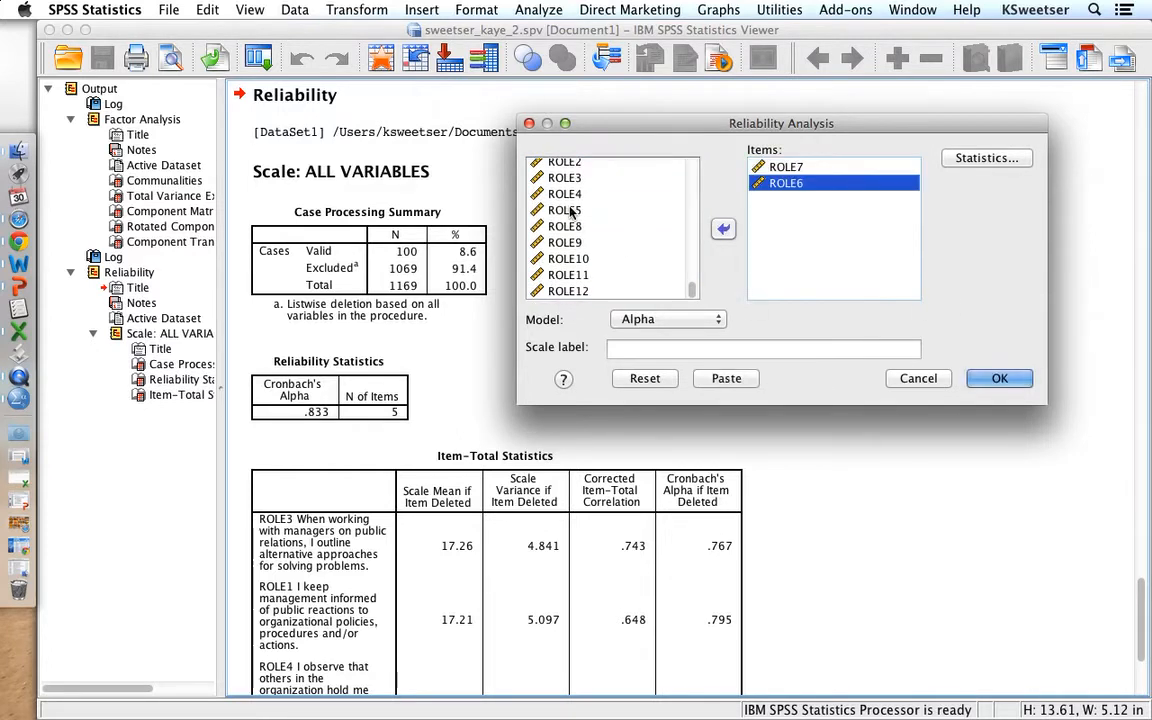
click(571, 243)
double_click(571, 243)
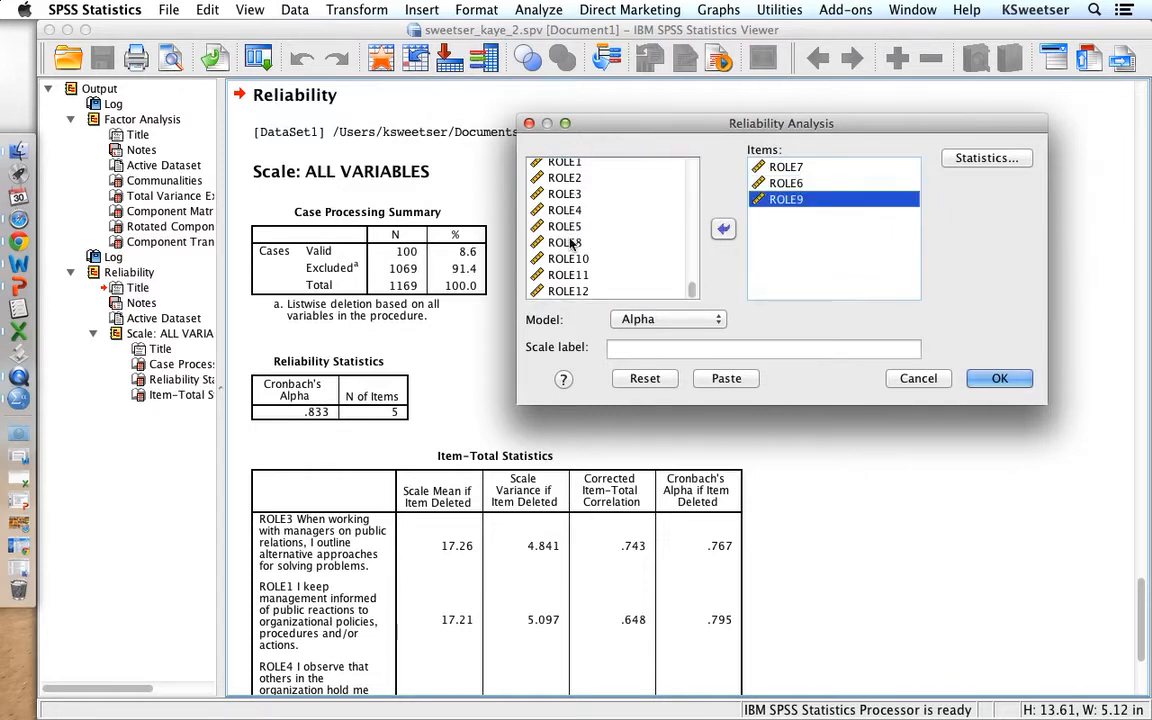
click(567, 250)
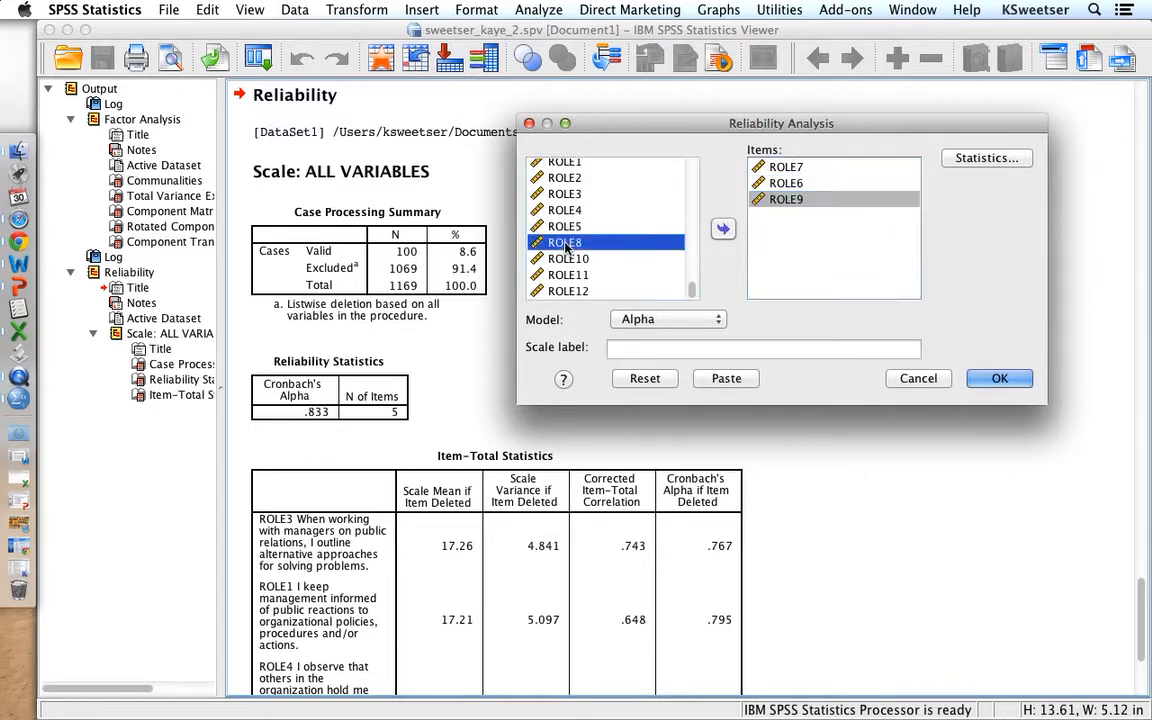
double_click(567, 250)
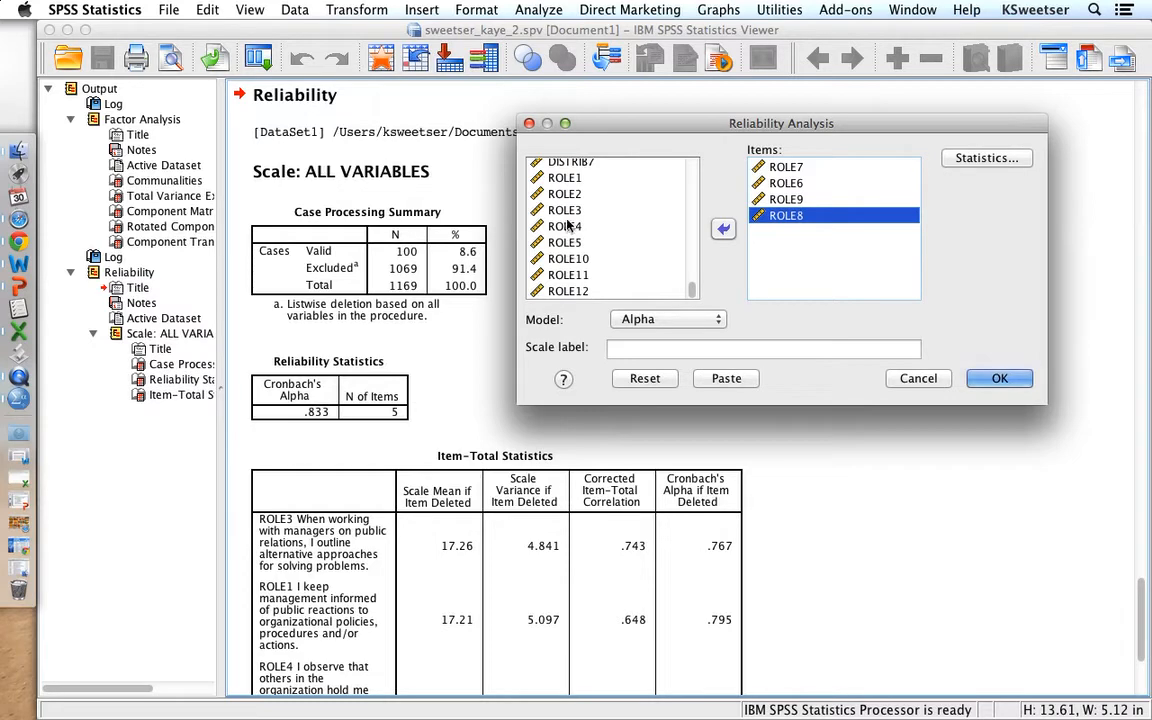
double_click(568, 291)
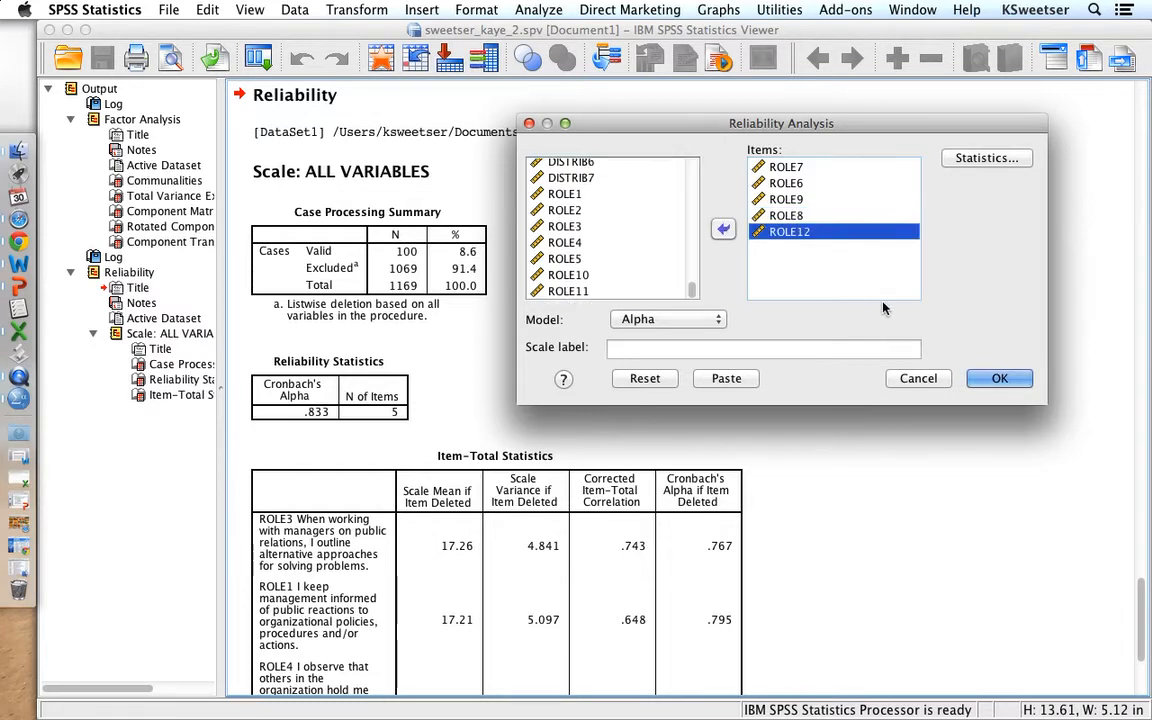
Keep the Scale if item deleted descriptives selected and run the reliability analysis for the second factor
click(975, 164)
click(440, 366)
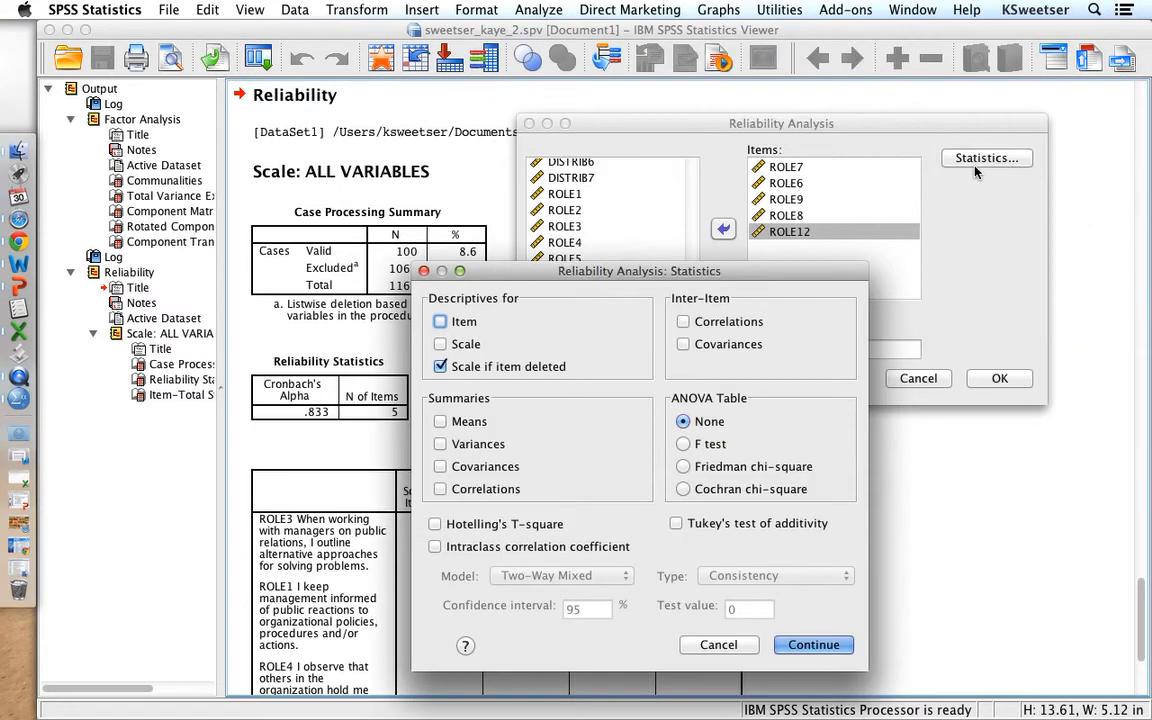
click(805, 645)
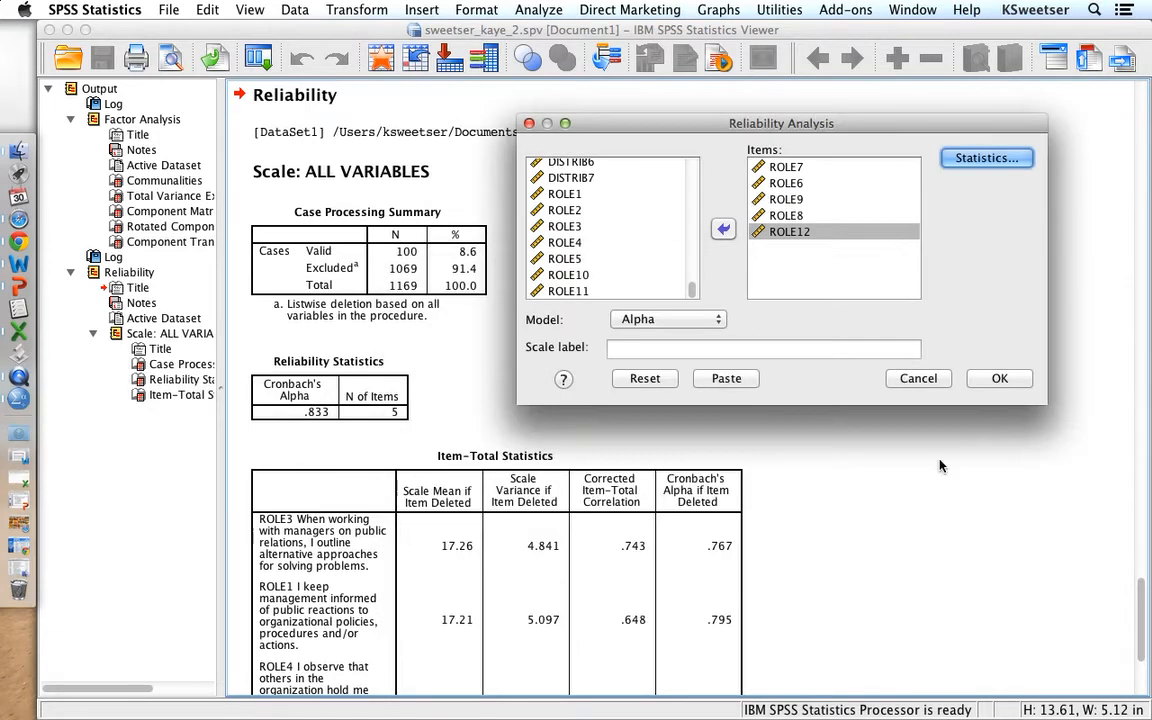
click(991, 379)
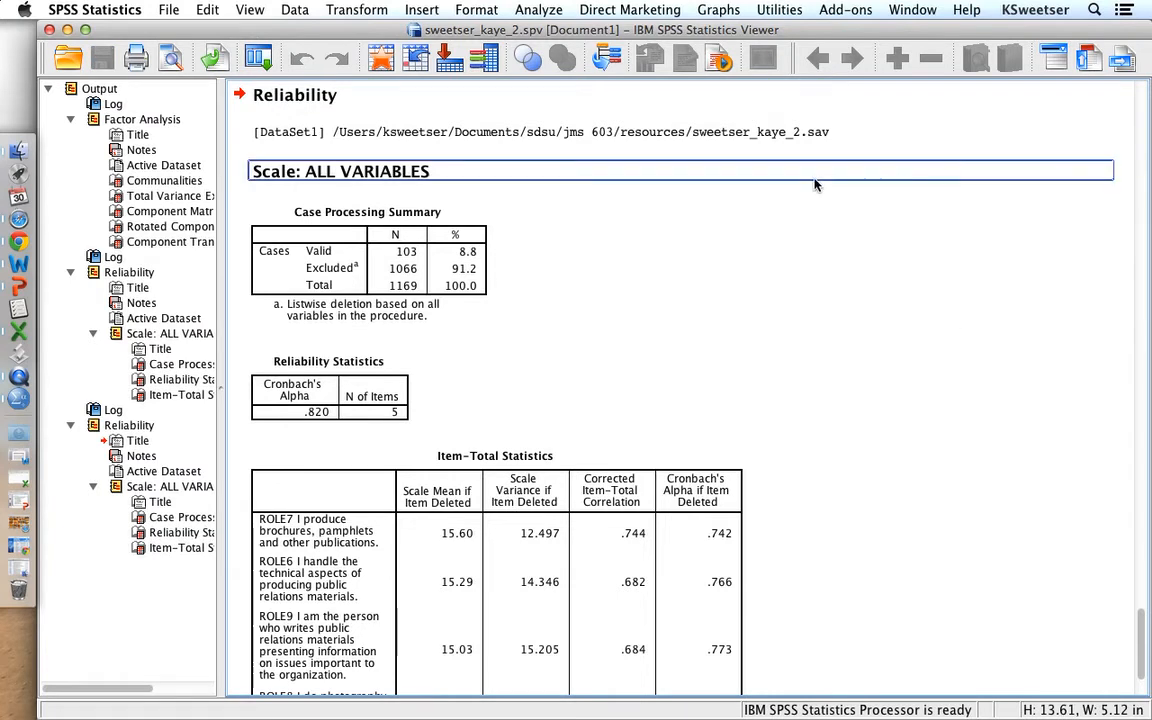
Reopen the Reliability Analysis and clear ROLE7, ROLE6, ROLE9, ROLE8 and ROLE12 from its items
click(537, 9)
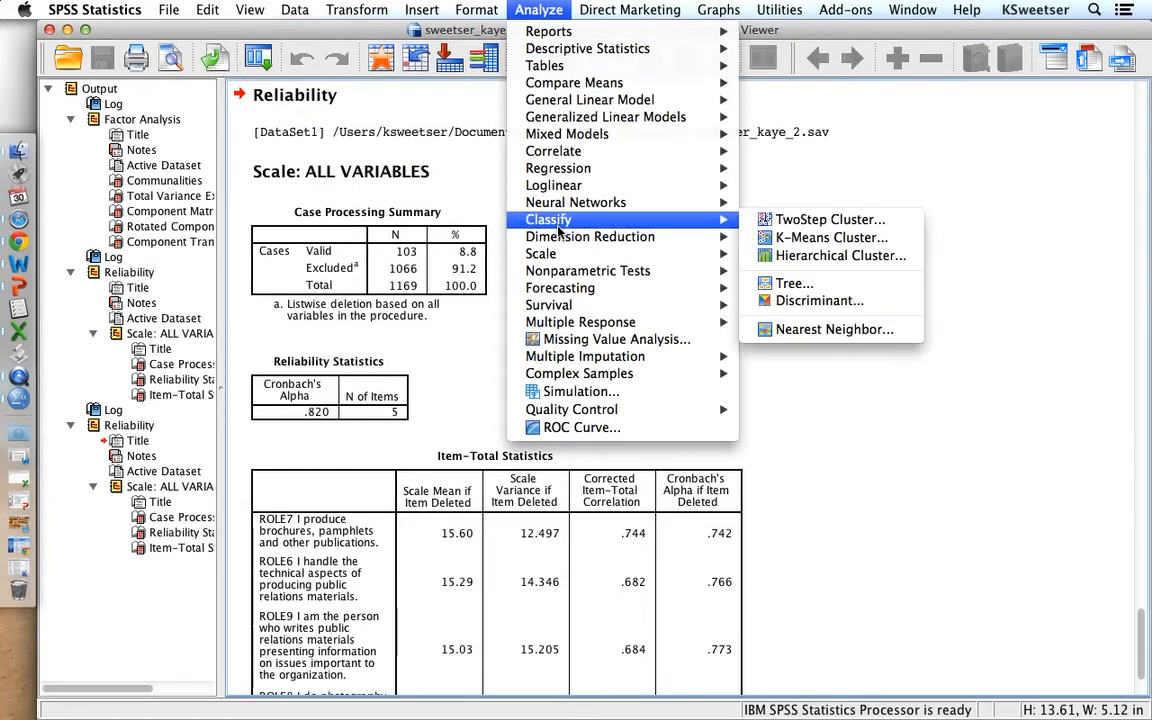
mouse_move(620, 236)
mouse_move(700, 254)
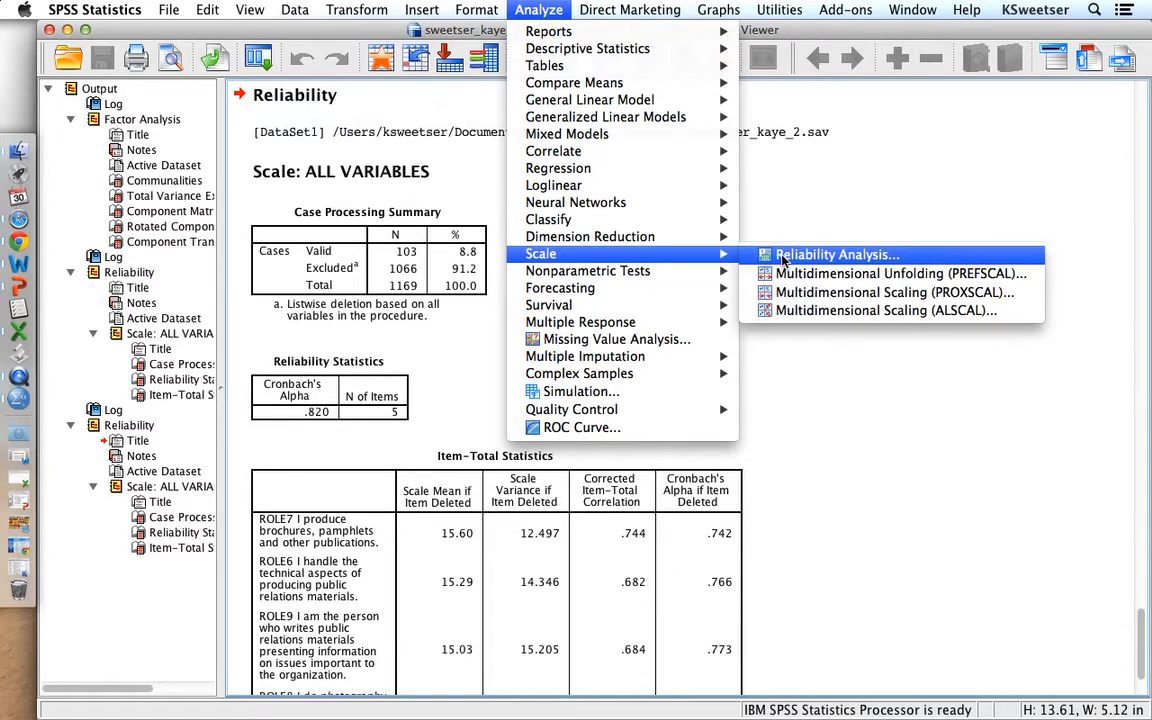
click(783, 256)
click(770, 231)
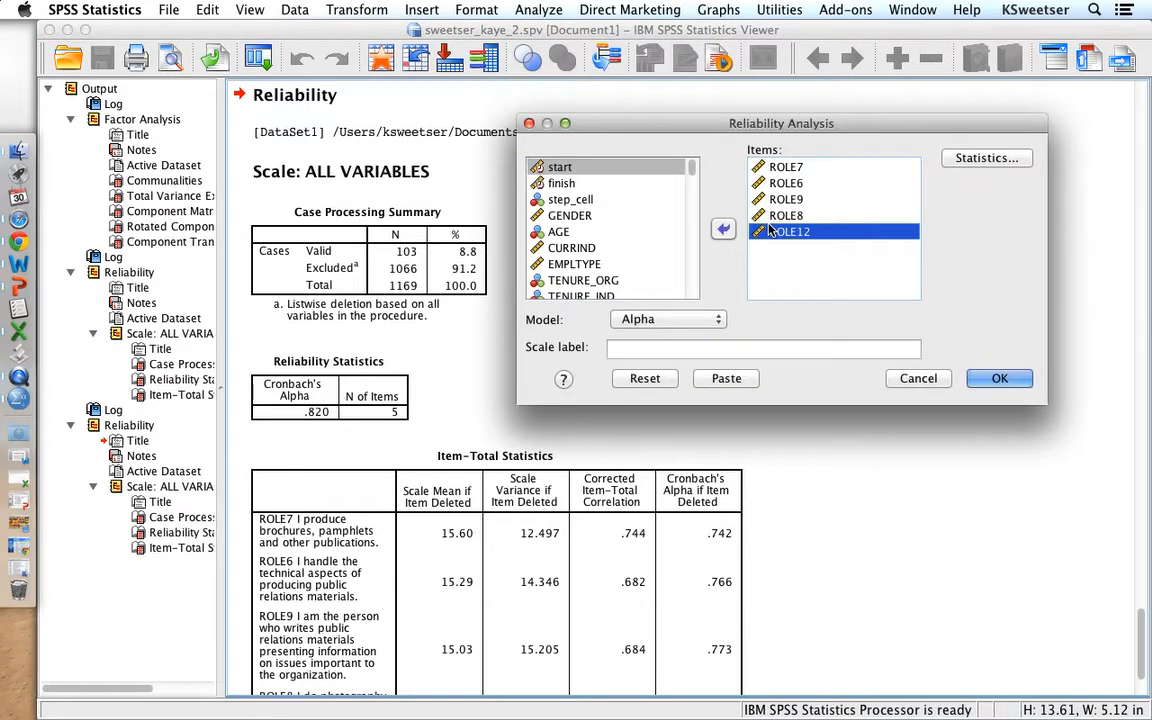
drag(770, 231, 770, 167)
click(723, 229)
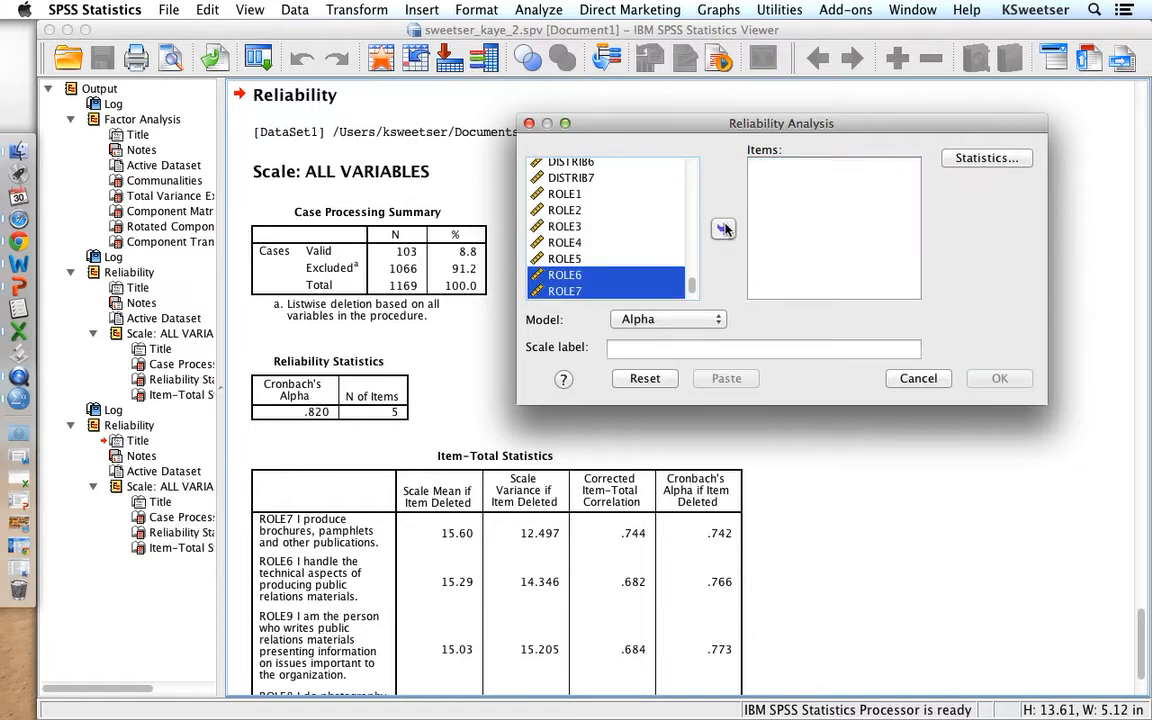
Add ROLE11 and ROLE10 as the items and run the reliability analysis for the third factor
scroll(620, 238, down, 3)
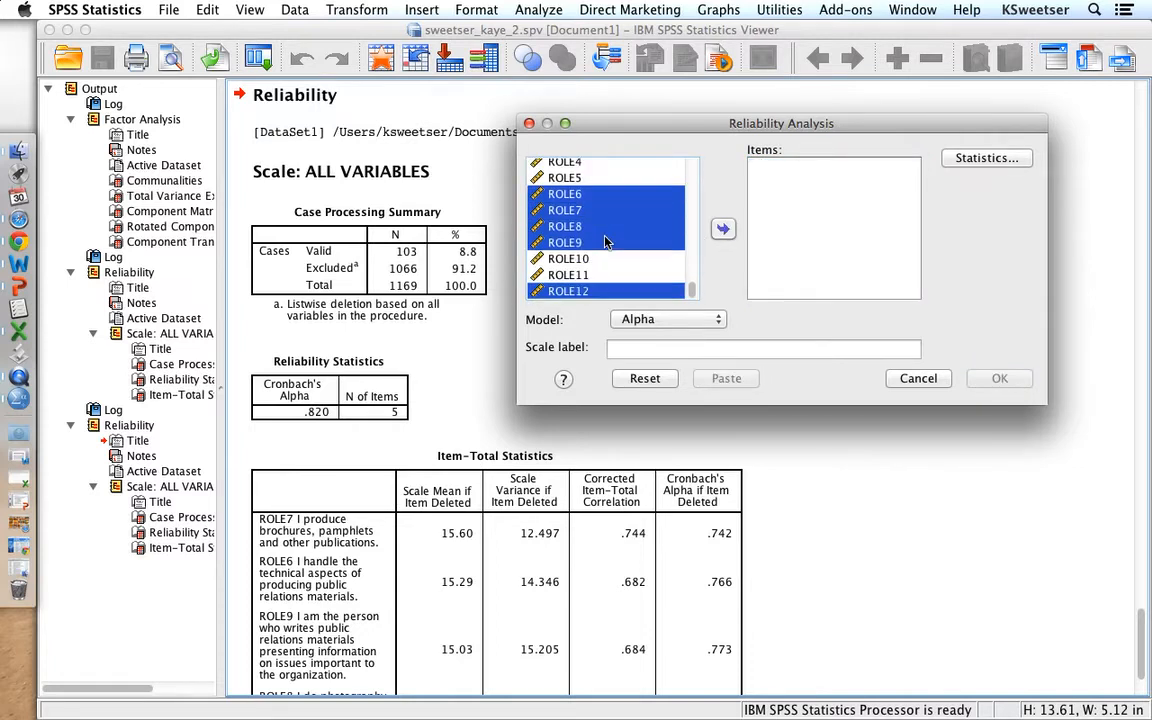
click(577, 275)
double_click(577, 275)
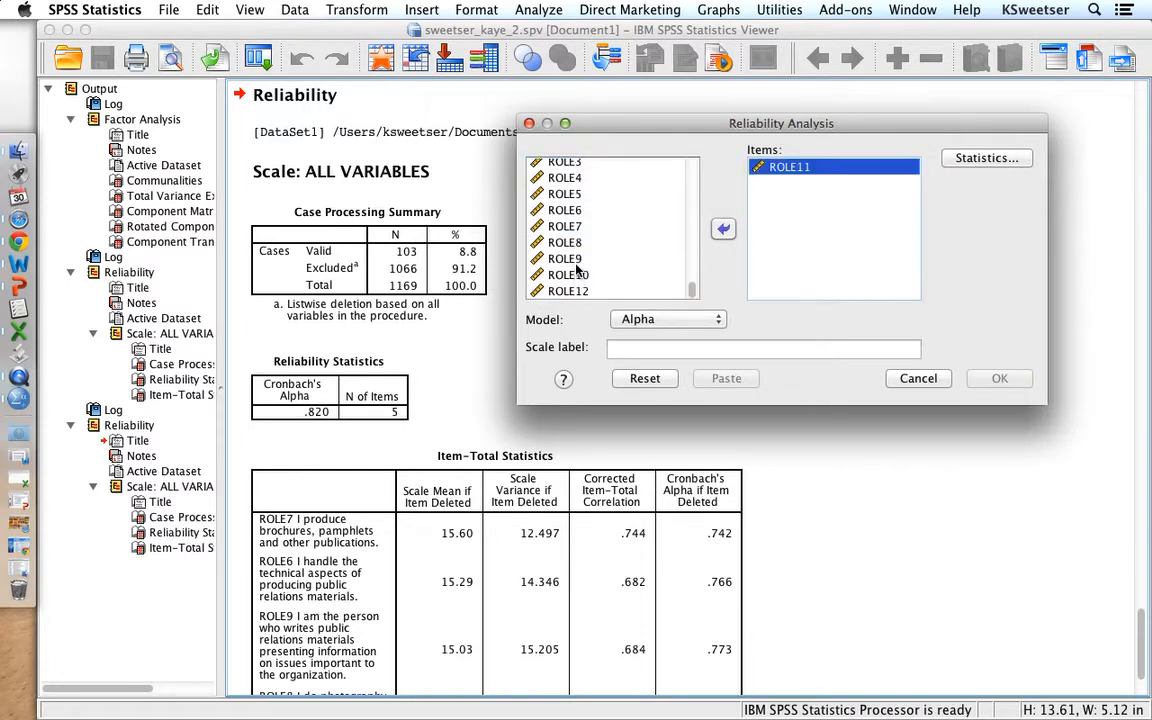
double_click(577, 275)
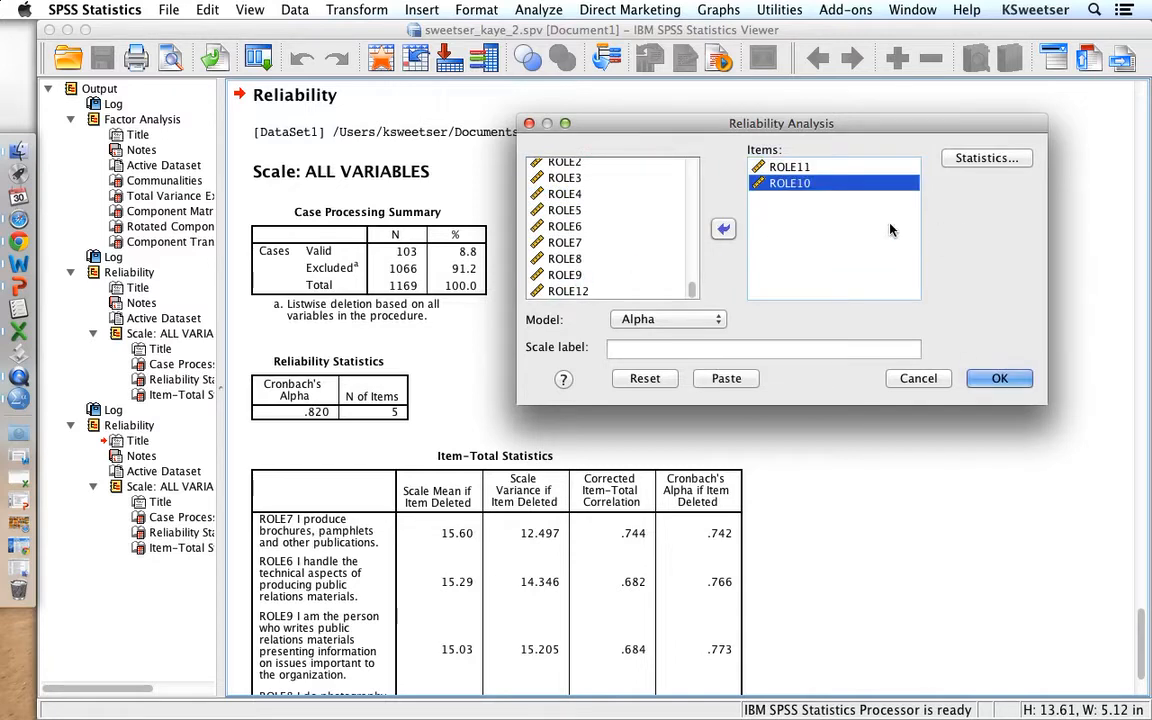
click(996, 379)
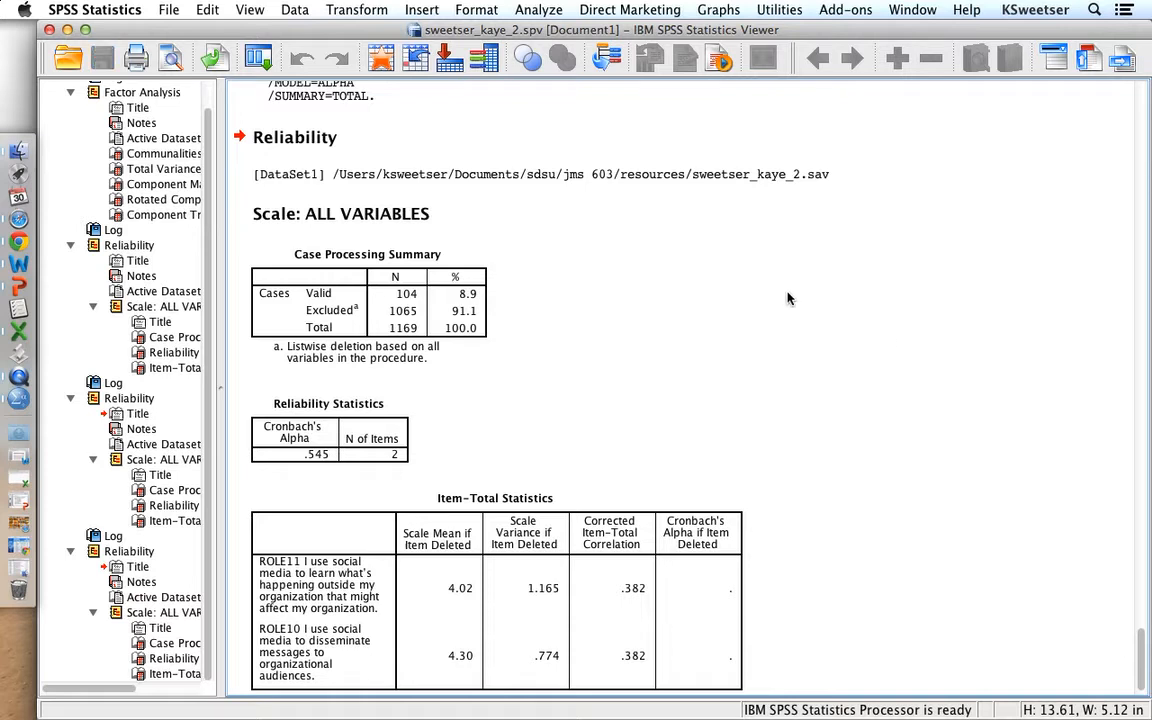
Export all of the output as a PDF document named spss2.pdf on the Desktop
click(155, 9)
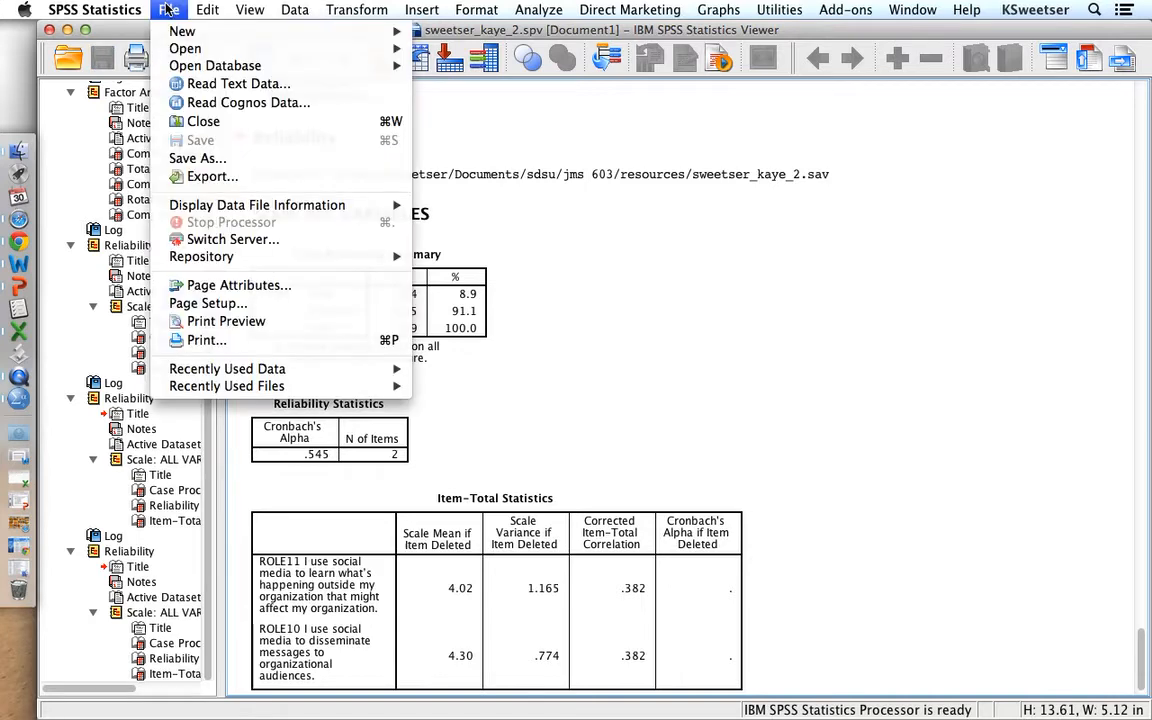
click(200, 176)
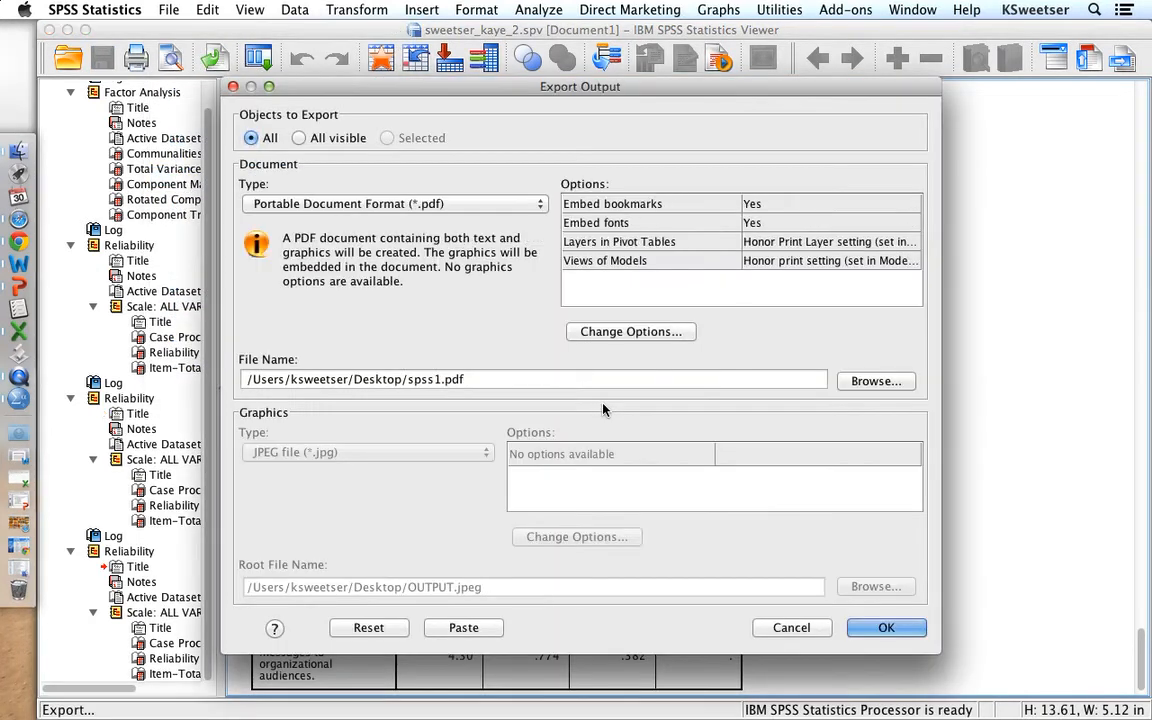
click(476, 382)
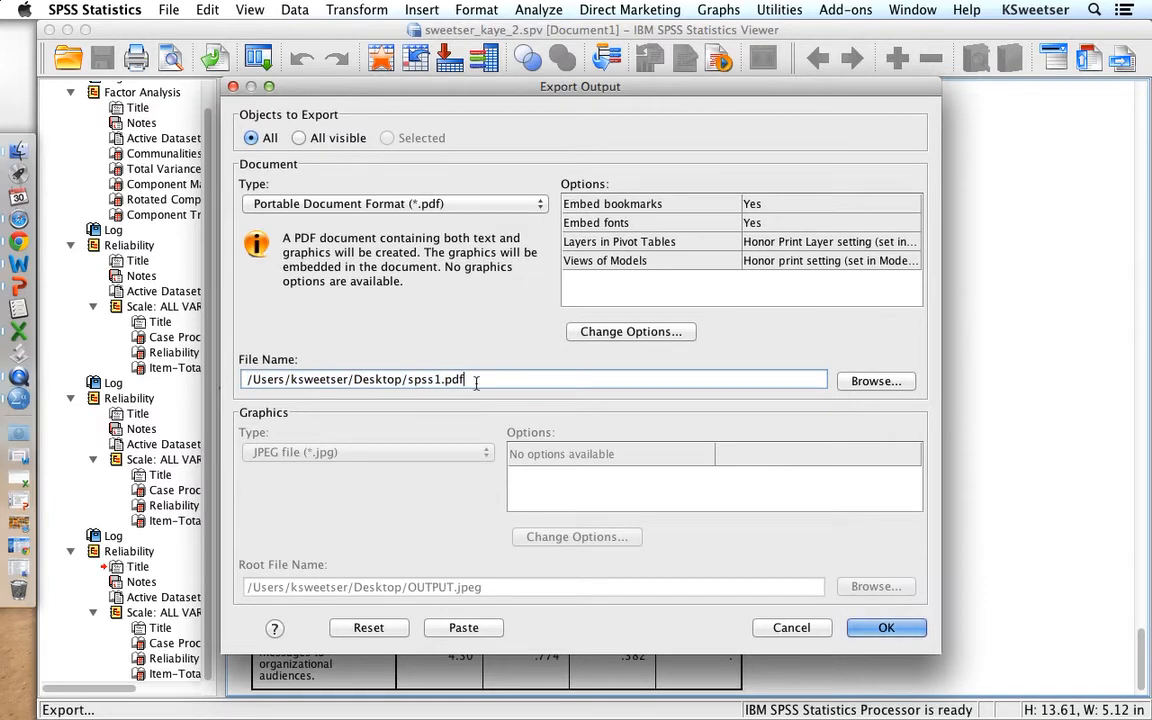
key(Left)
key(Left)
key(Left)
key(Left)
key(BackSpace)
text(2)
click(893, 627)
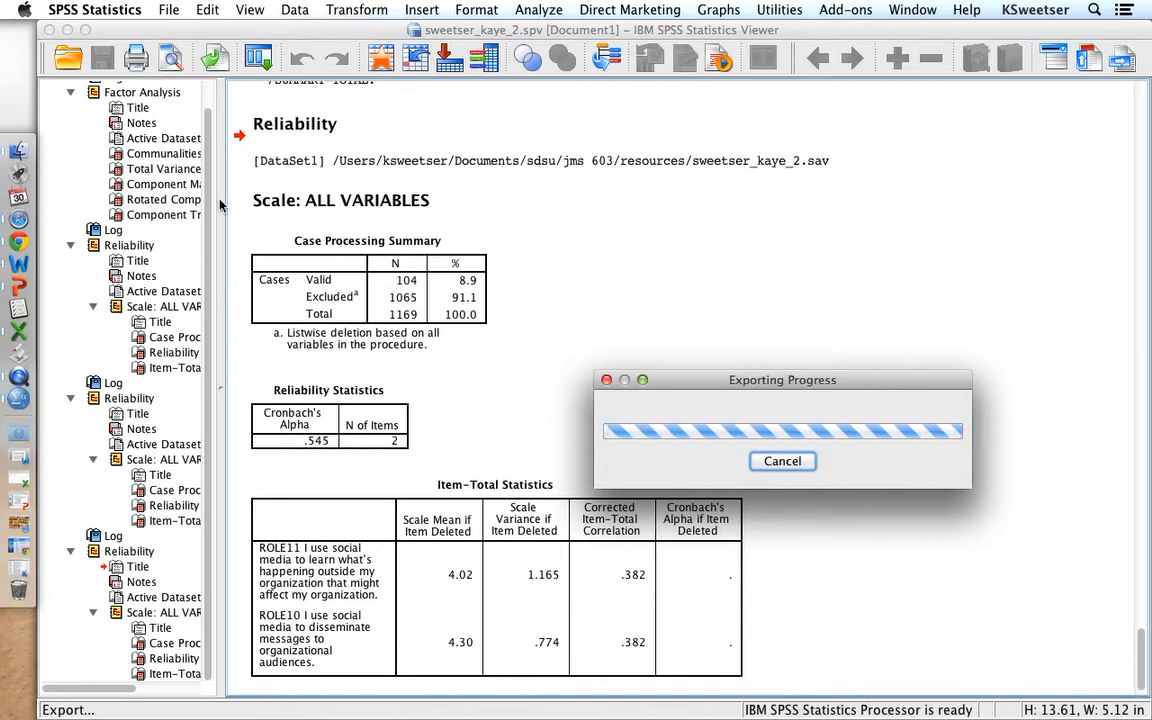
Review the Total Variance Explained table, the Rotated Component Matrix loadings and the Cronbach's alpha of each of the three factors
click(155, 172)
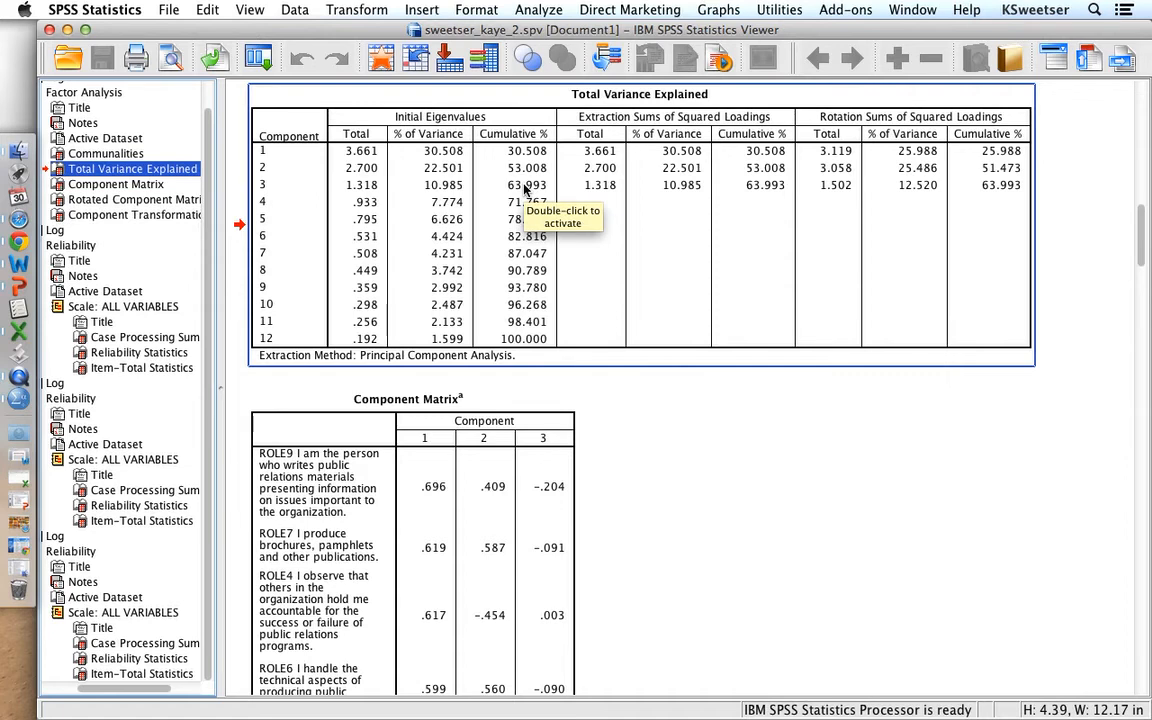
click(141, 201)
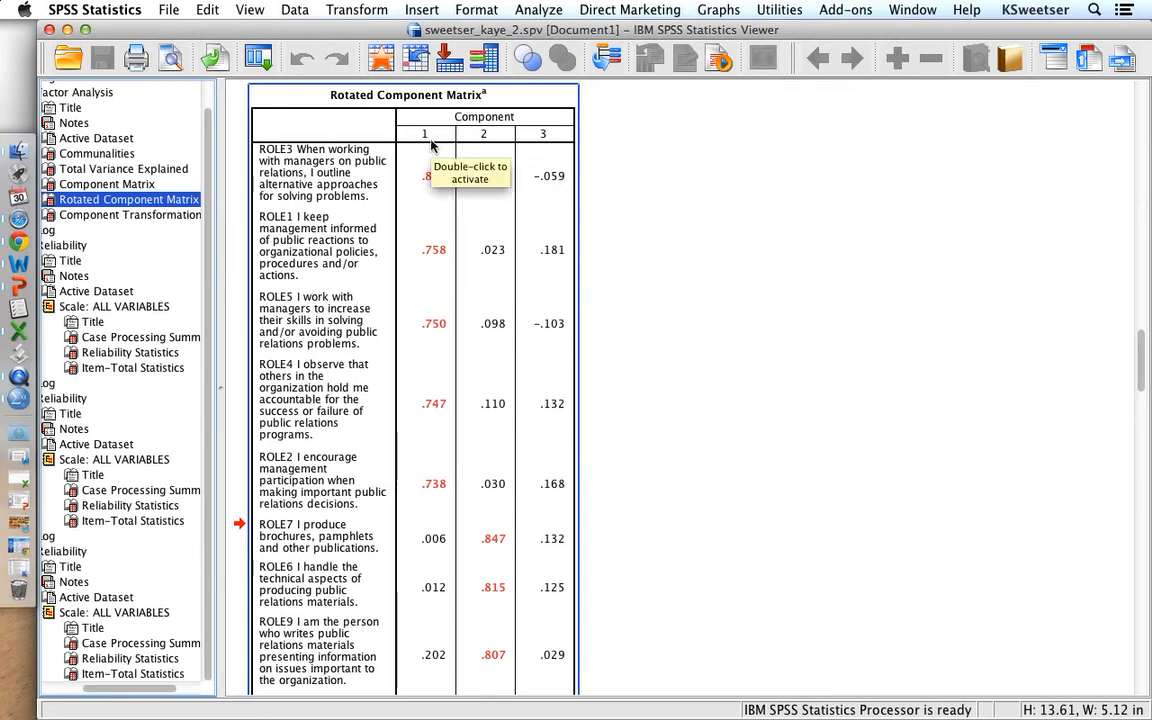
scroll(480, 640, down, 5)
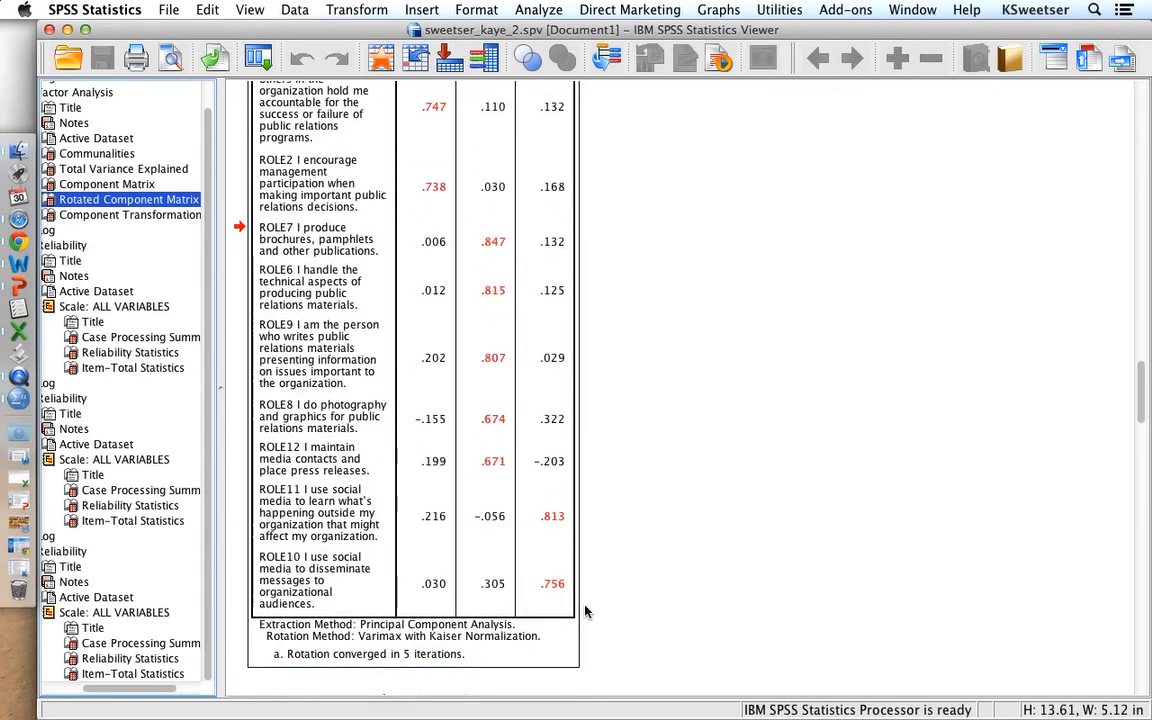
scroll(585, 610, down, 10)
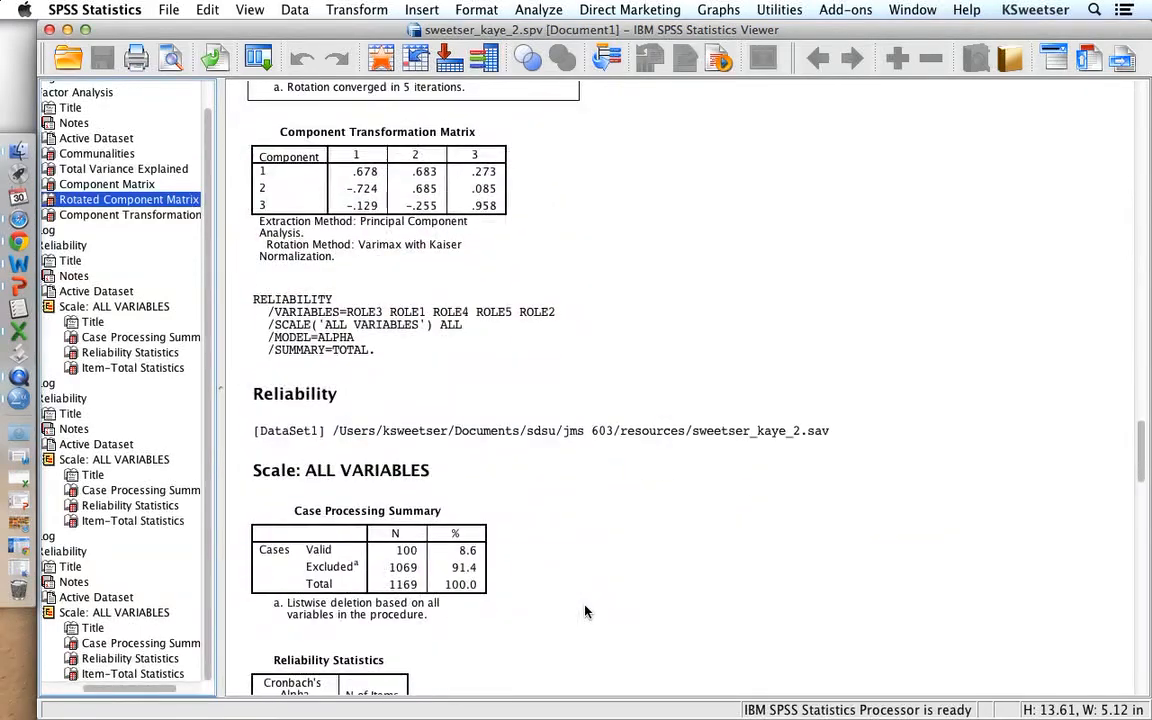
scroll(390, 417, down, 6)
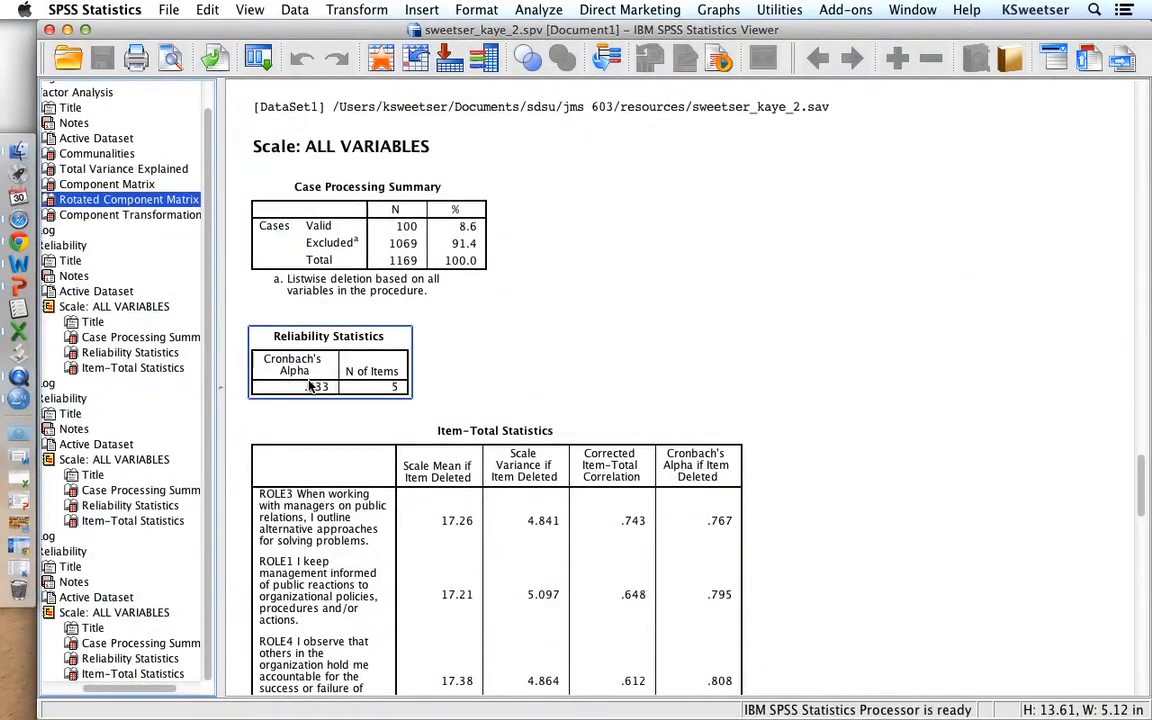
scroll(330, 420, down, 12)
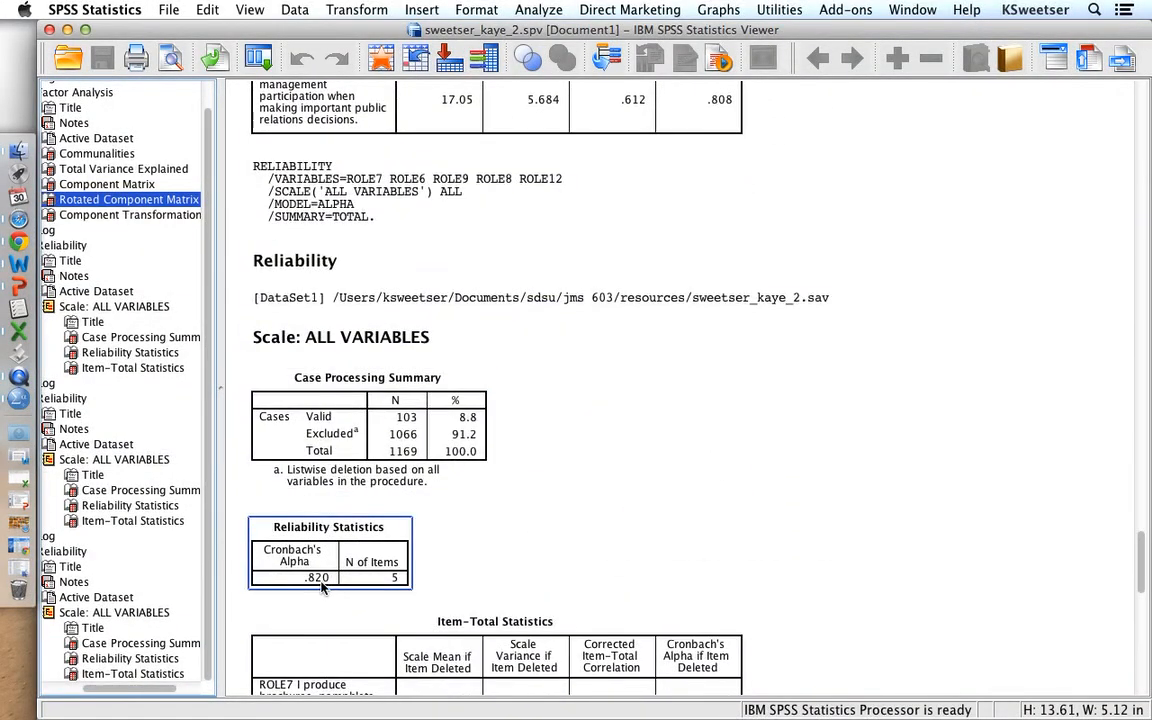
scroll(322, 587, down, 10)
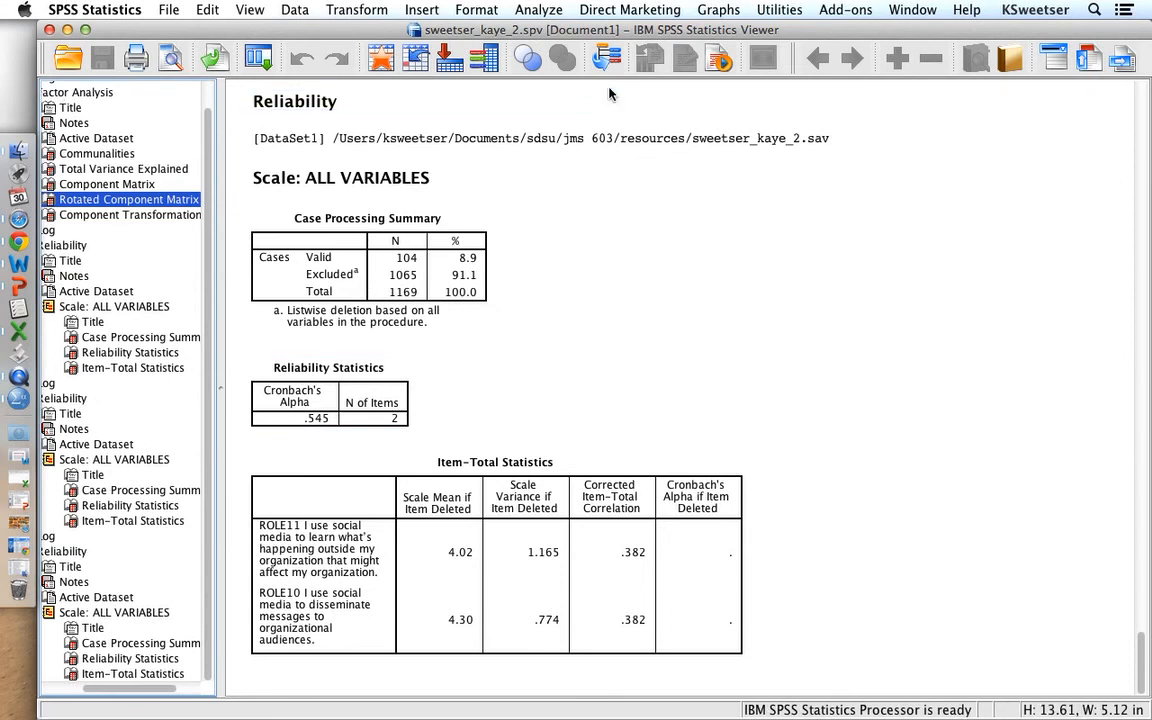
click(8, 72)
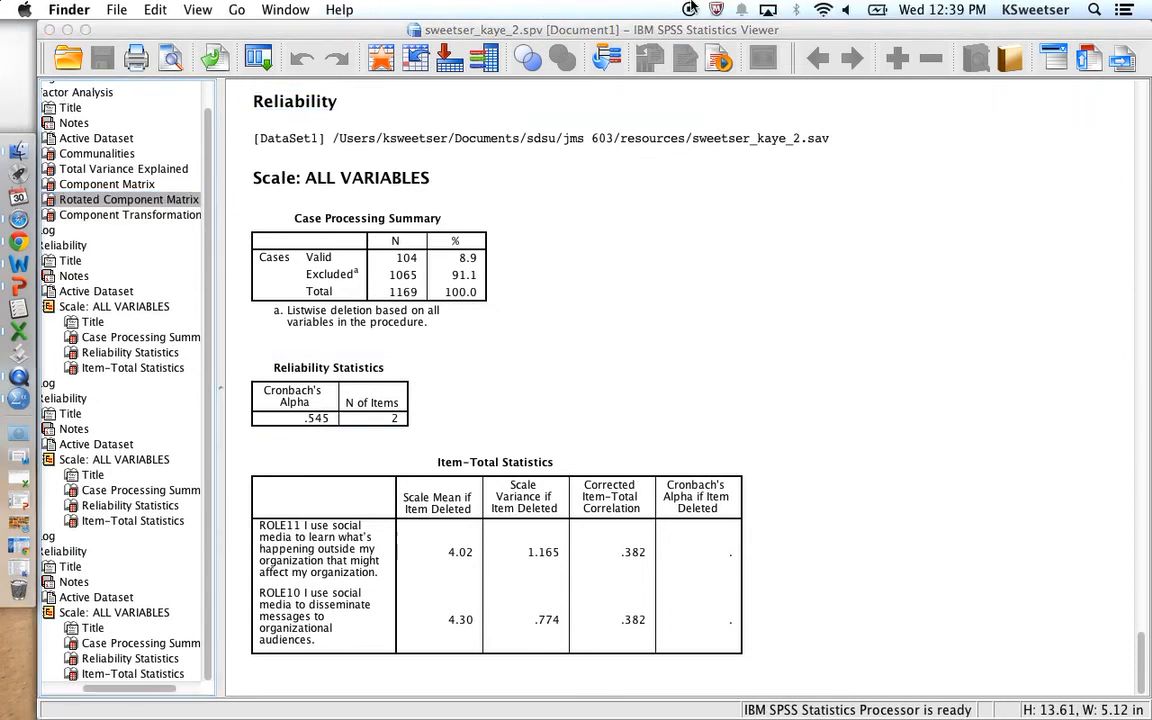